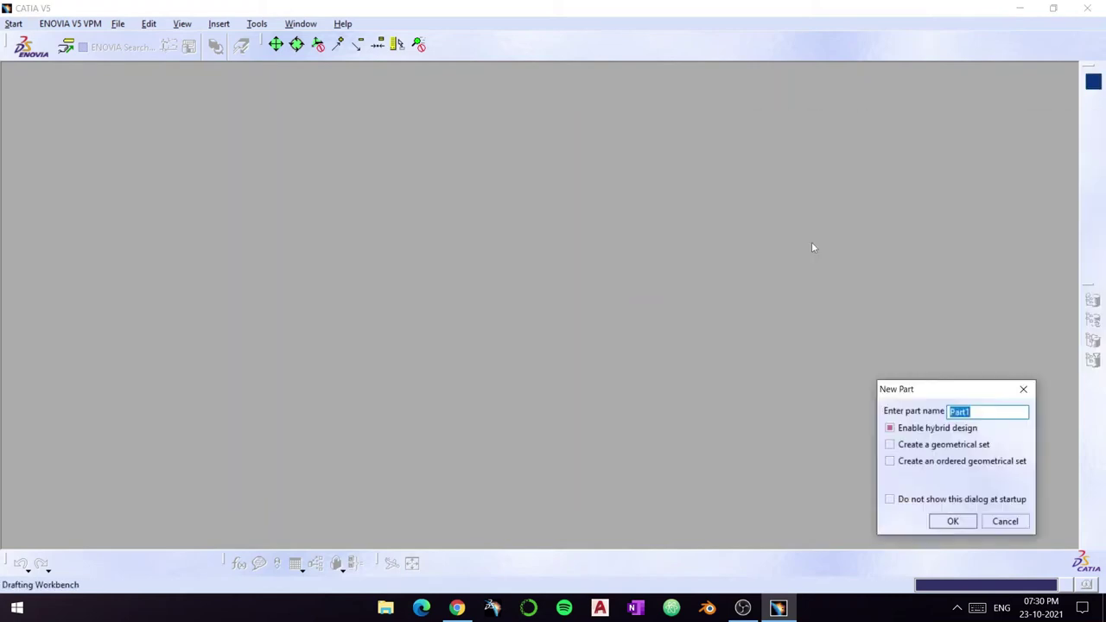
- Name the new part Spur Gear and fit it in the view
type("ear")
key("Return")
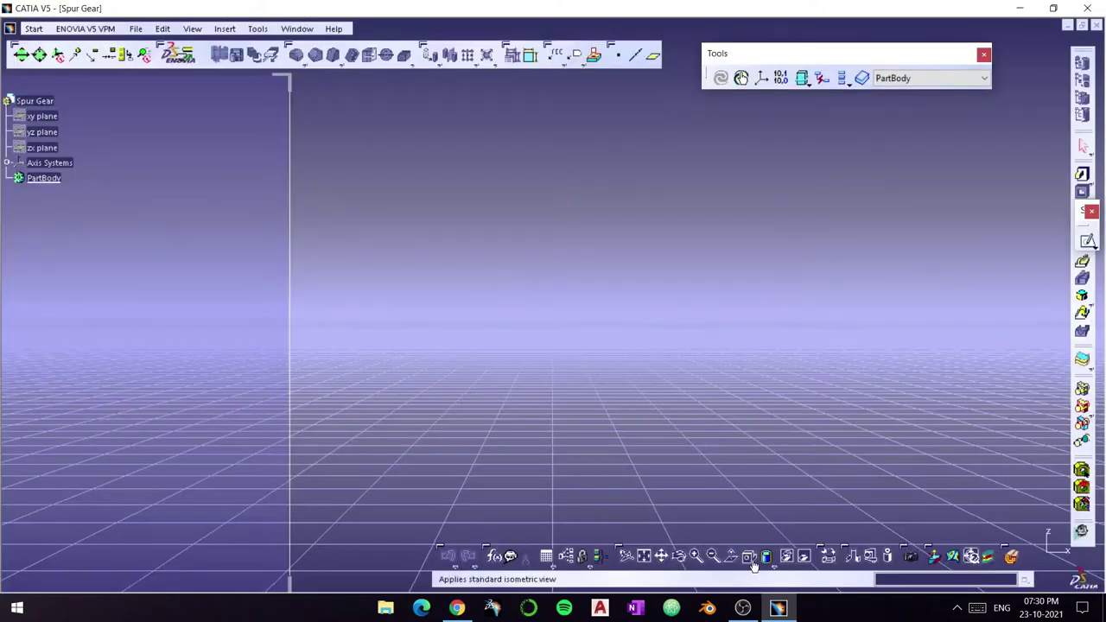
left_click(643, 558)
- Sketch an outer and an inner circle, both centred on the origin, on the chosen plane
left_click(576, 306)
left_click(1087, 241)
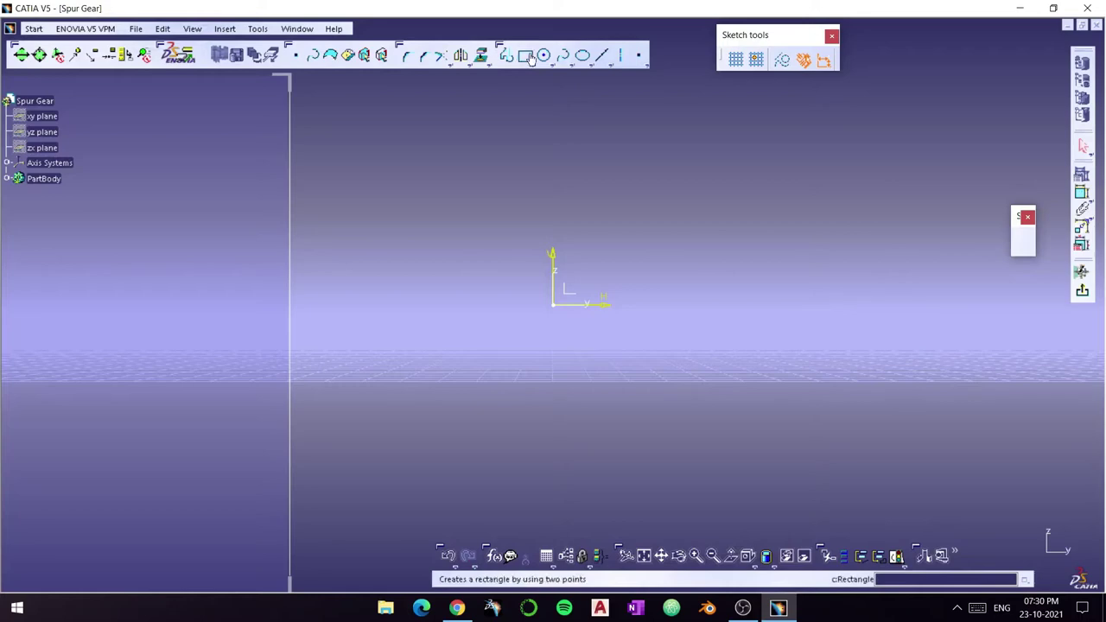
double_click(543, 55)
left_click(552, 304)
left_click(553, 211)
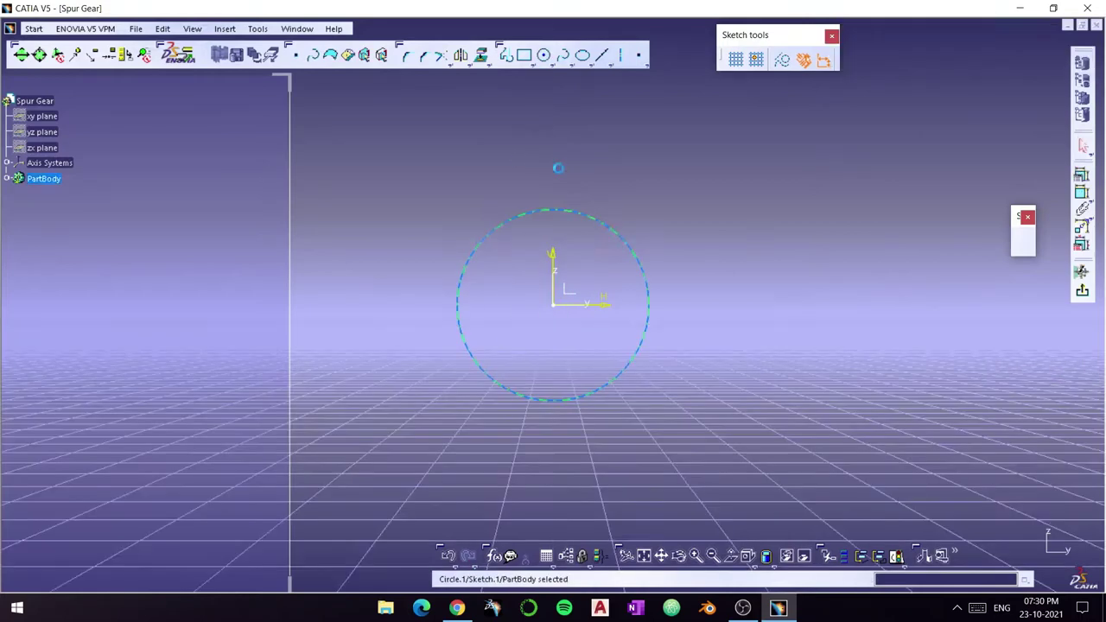
left_click(553, 304)
left_click(603, 273)
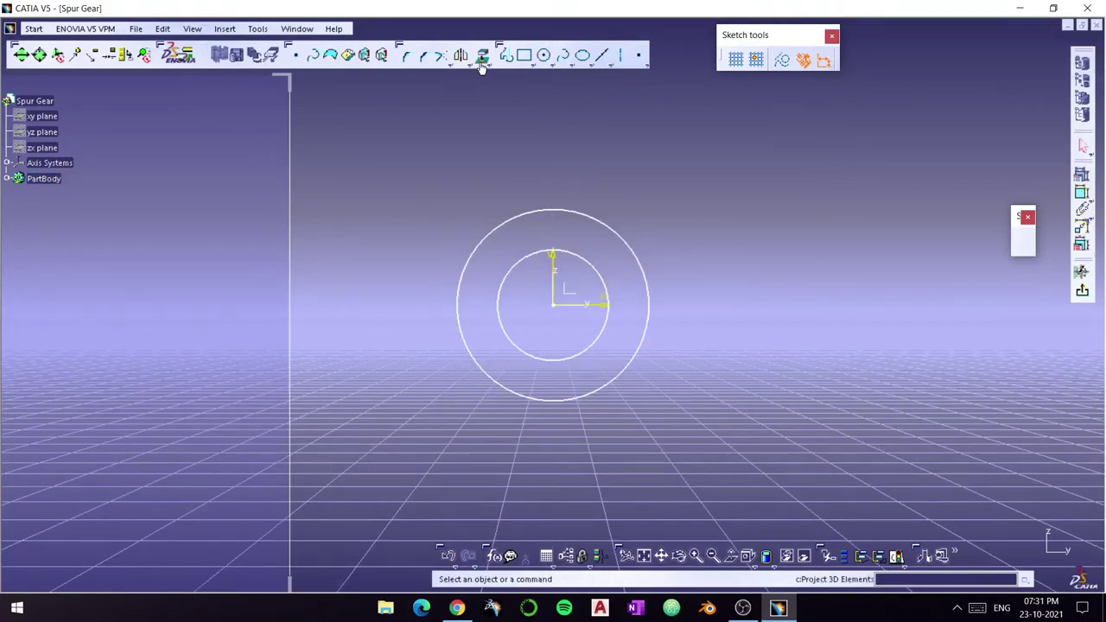
- Add diameter dimensions to the inner and outer circles
left_click(1082, 191)
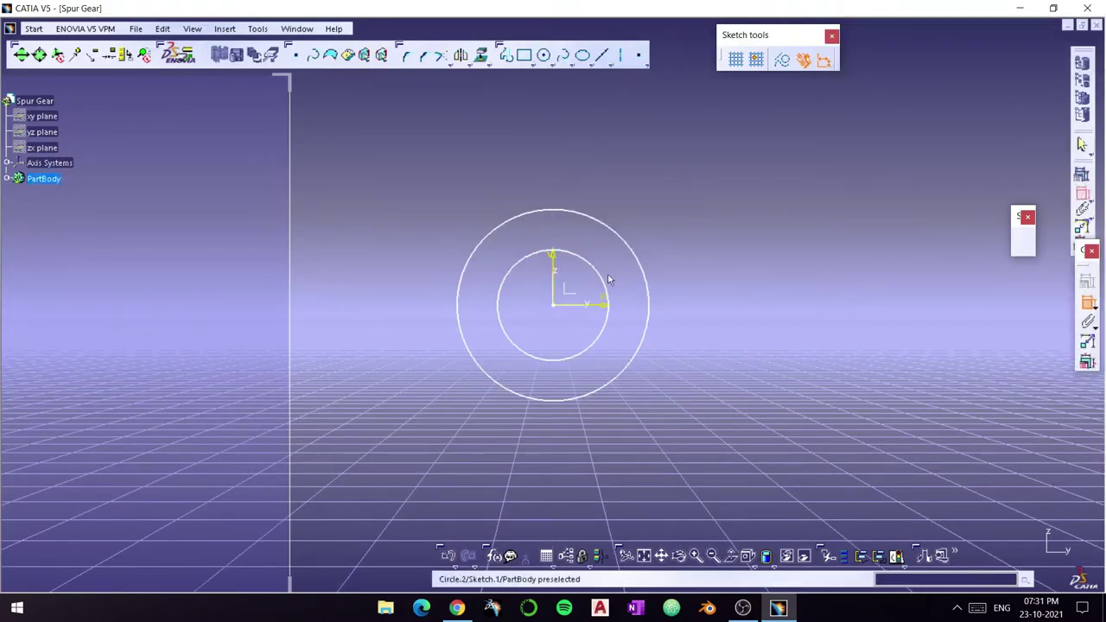
left_click(605, 281)
left_click(691, 261)
left_click(617, 227)
left_click(672, 197)
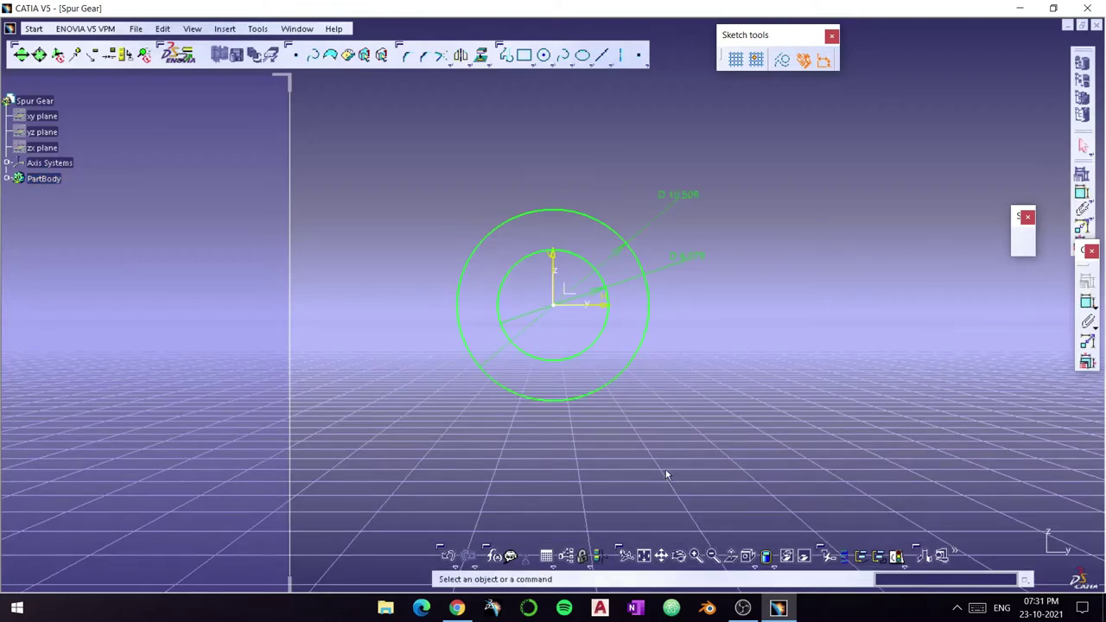
left_click(509, 558)
- Create a Real parameter N with value 25
left_click(776, 319)
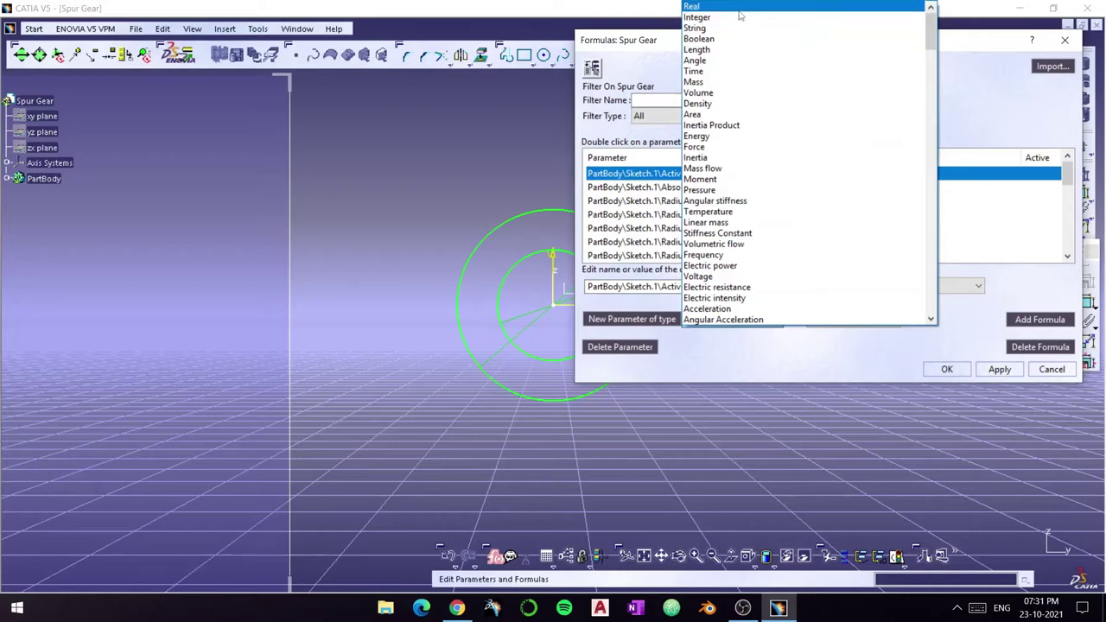
left_click(776, 319)
left_click(662, 319)
type("N")
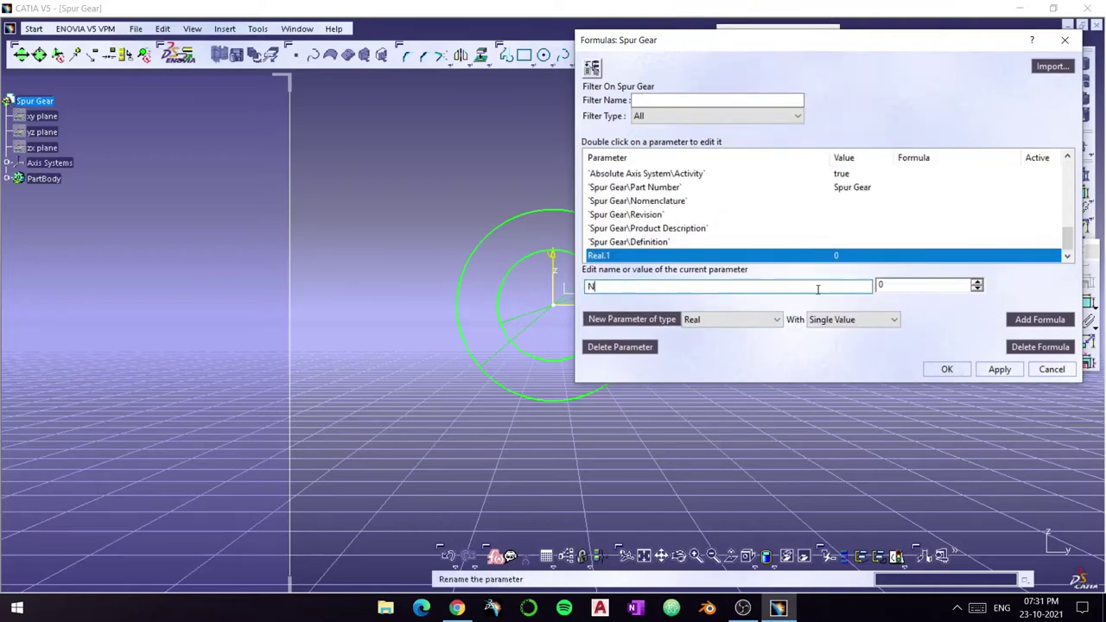
left_click(924, 288)
type("0")
- Create a Length parameter m = 3.5mm, then add another Length parameter for Rp
left_click(631, 319)
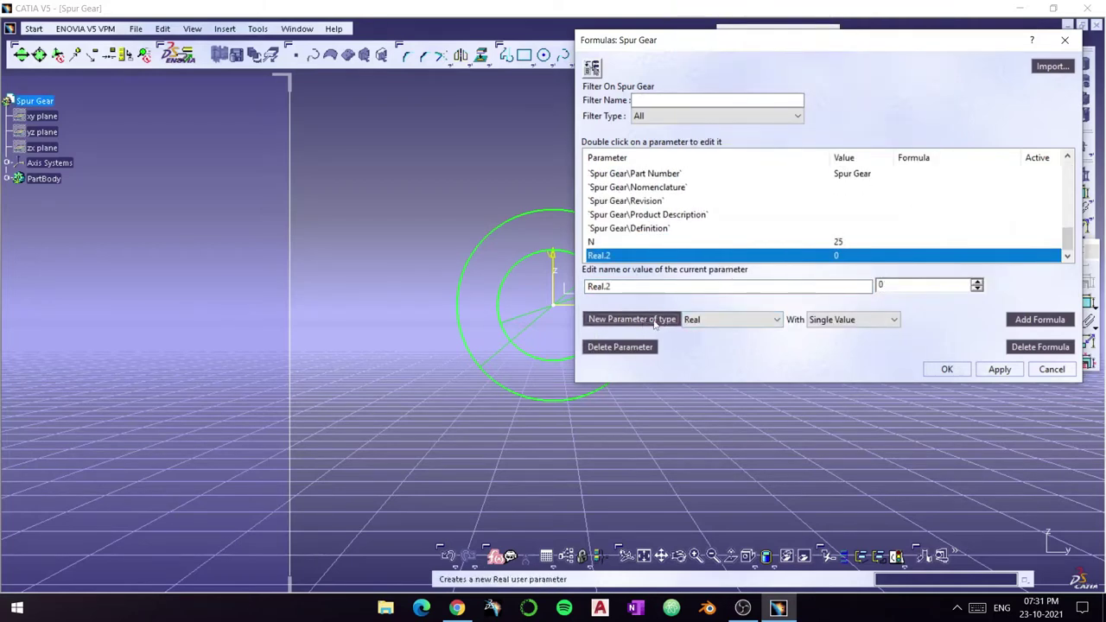
left_click(734, 318)
left_click(740, 51)
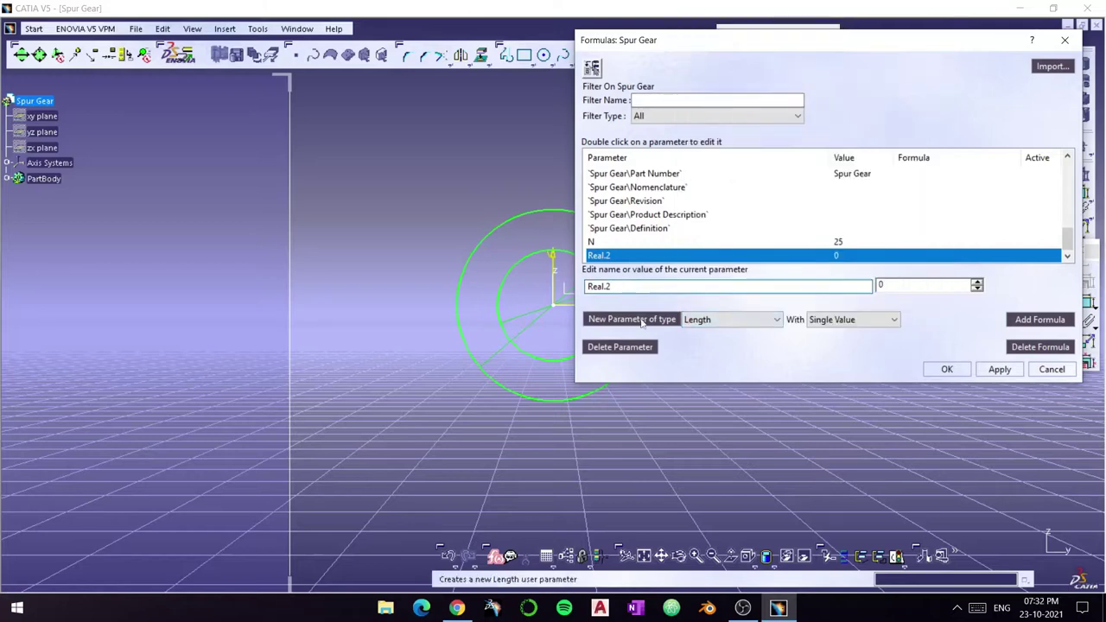
left_click(609, 320)
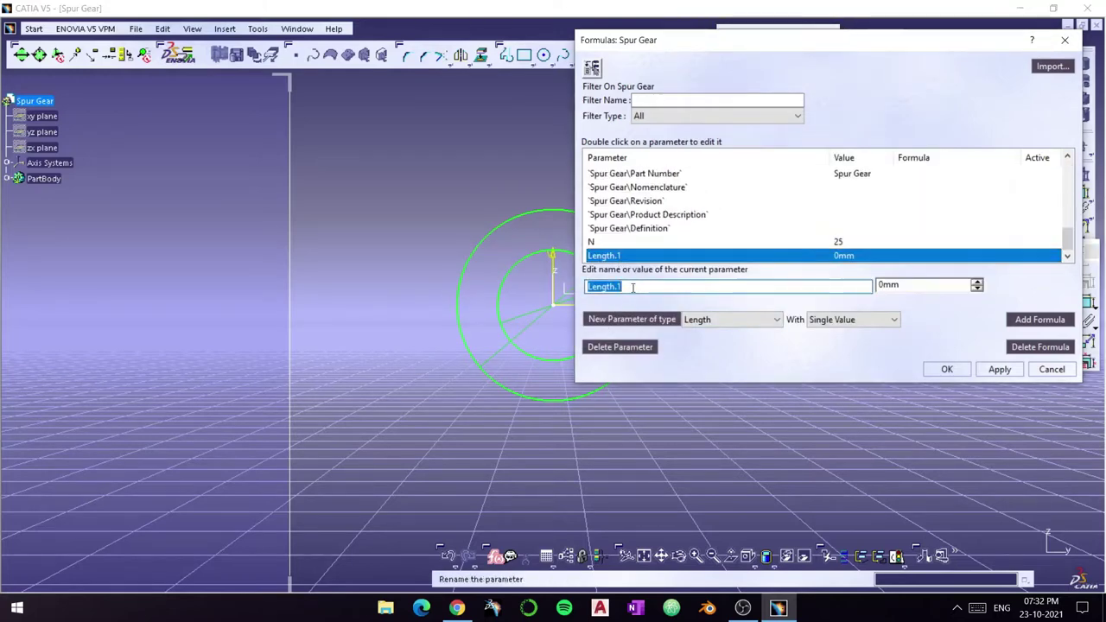
left_click(935, 290)
key("Return")
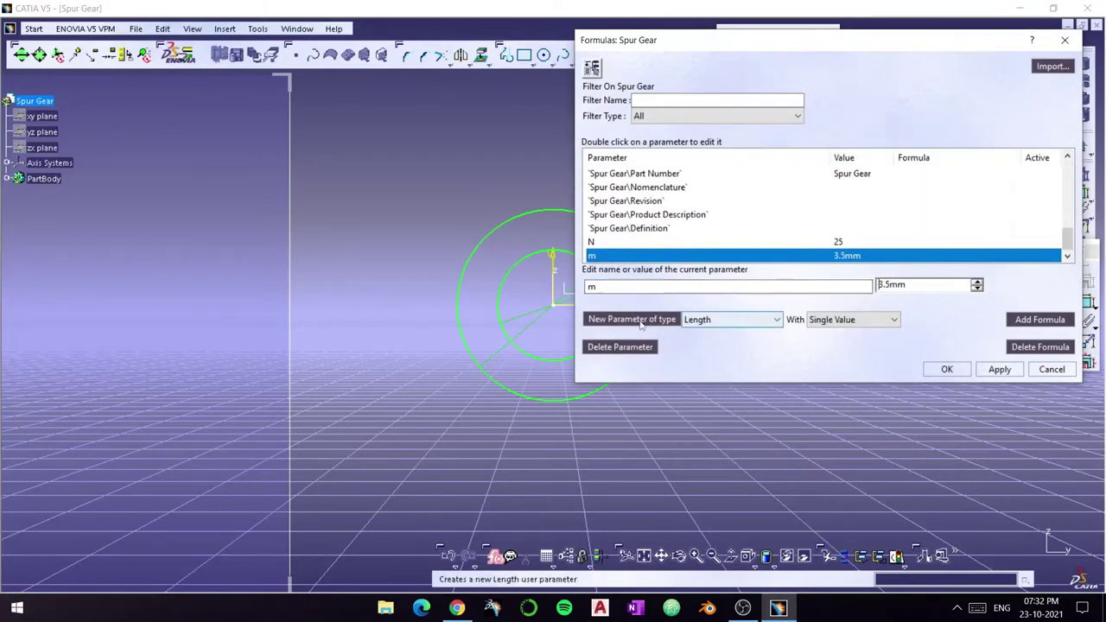
left_click(635, 320)
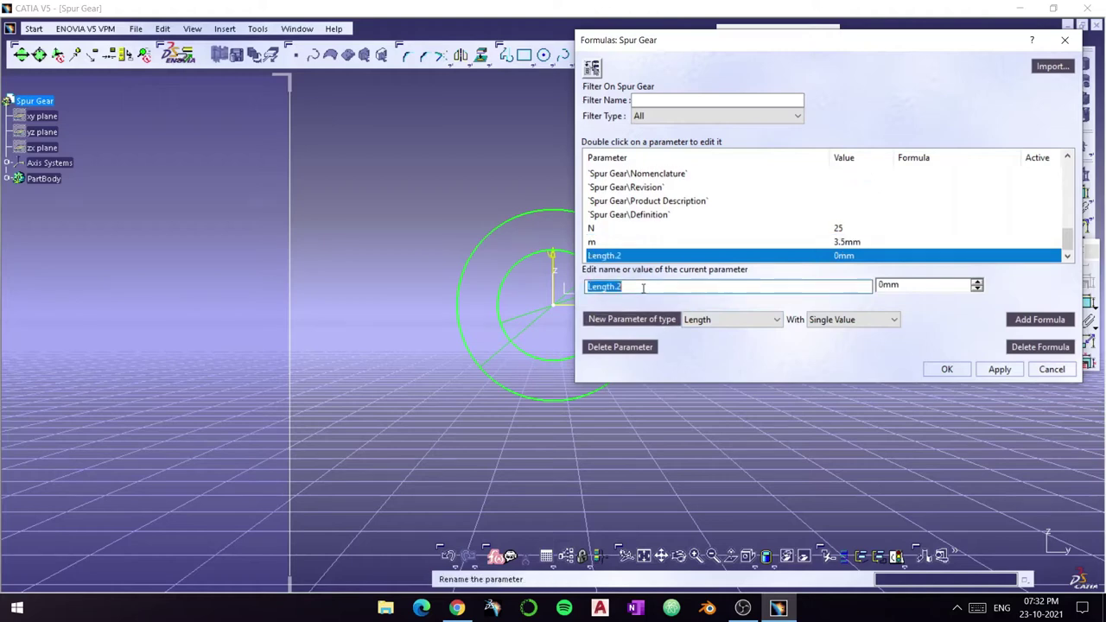
left_click(1039, 320)
- Give Rp the formula m*N/2 and add Rb with formula 0.94*Rp
type("m*N")
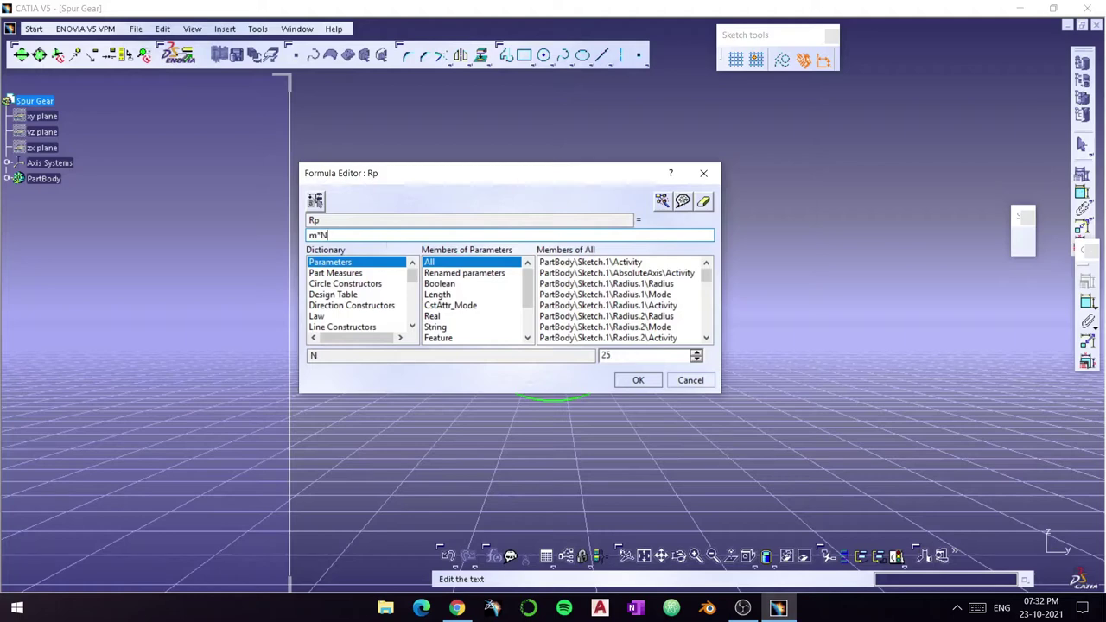
type("/2")
key("Return")
left_click(636, 320)
type("0.94*")
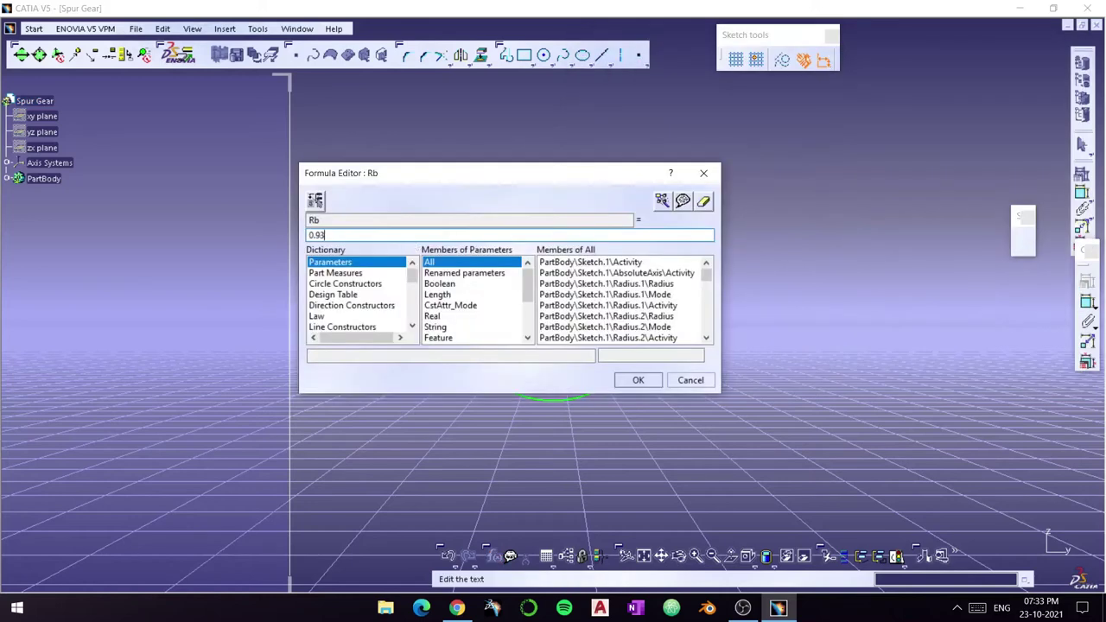
type("Rp")
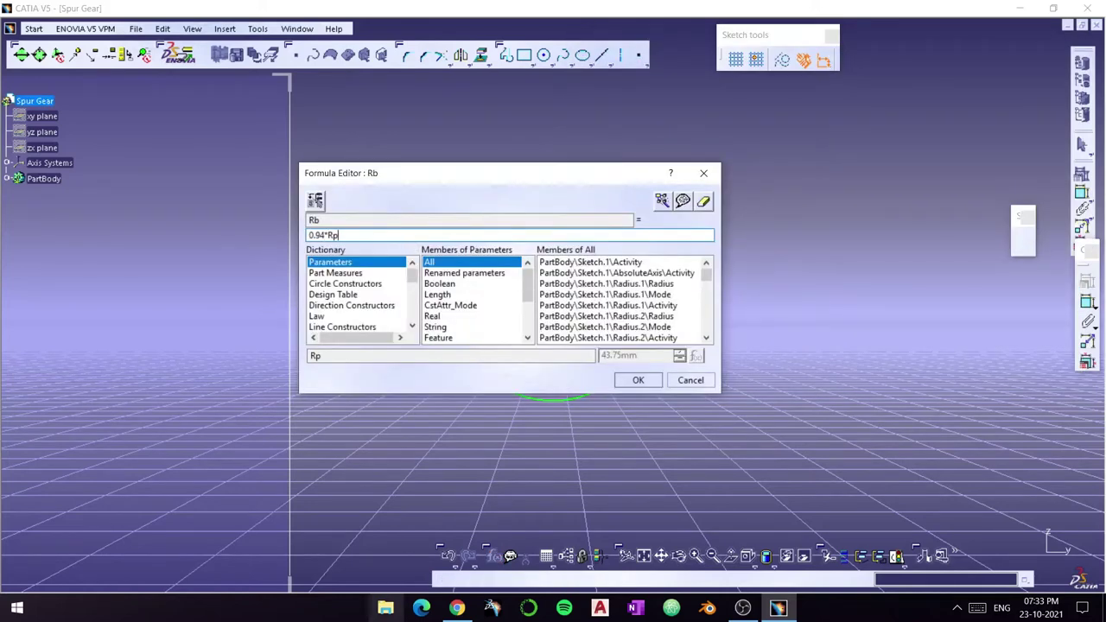
key("Return")
- Add Length parameters Ra = Rp+m and Rd = Rp-1.25*m
left_click(631, 318)
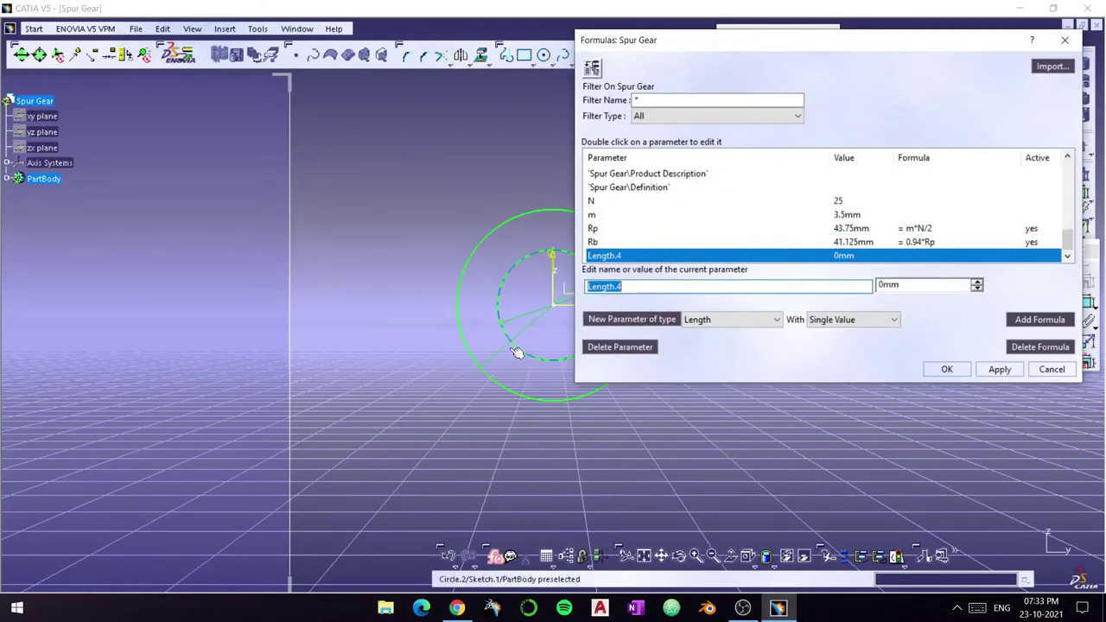
type("Ra")
left_click(1039, 319)
type("Rp")
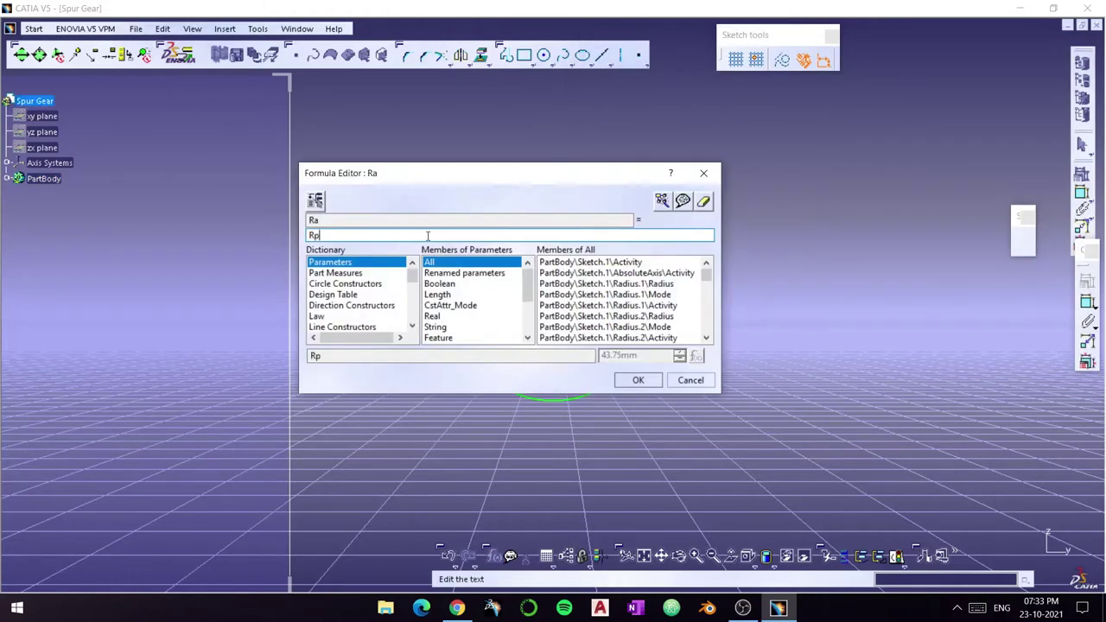
type("+m")
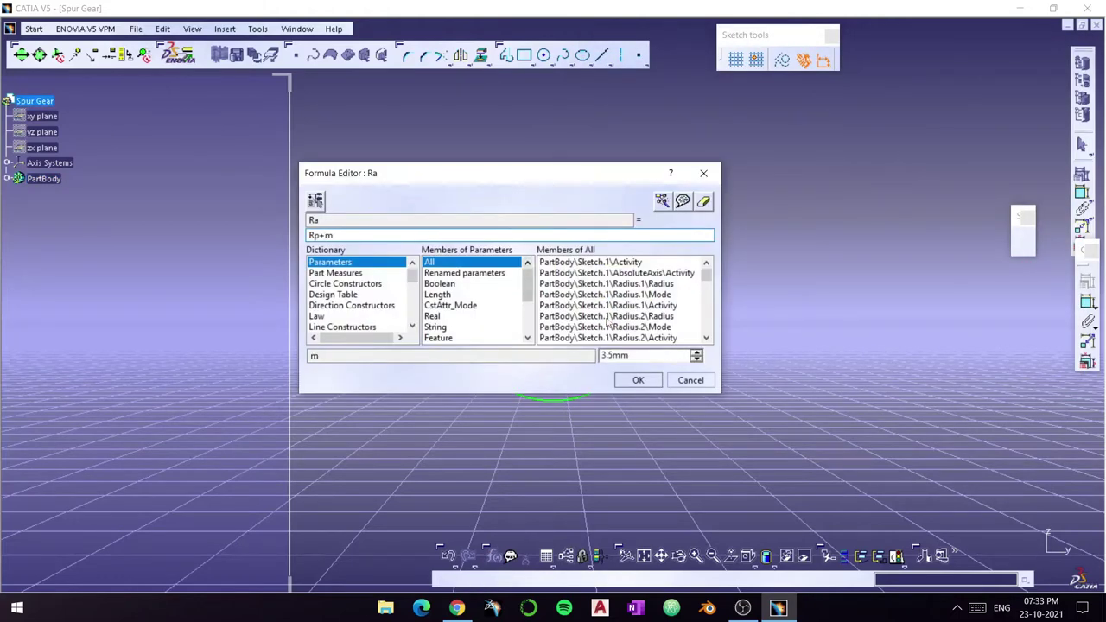
key("Return")
left_click(632, 319)
type("Rd")
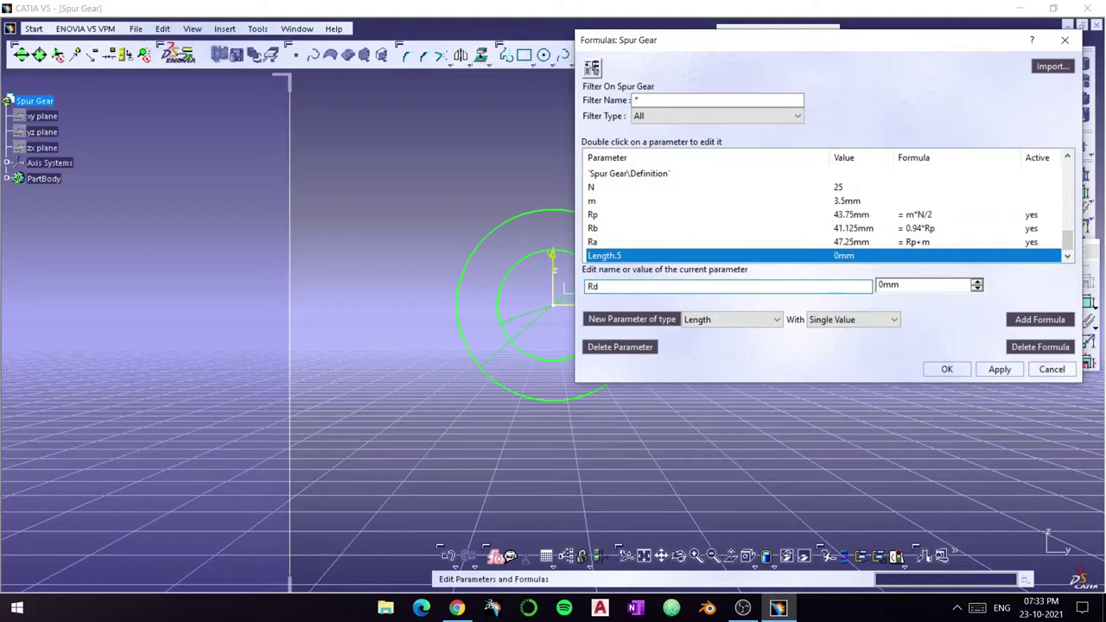
left_click(1039, 318)
type("R")
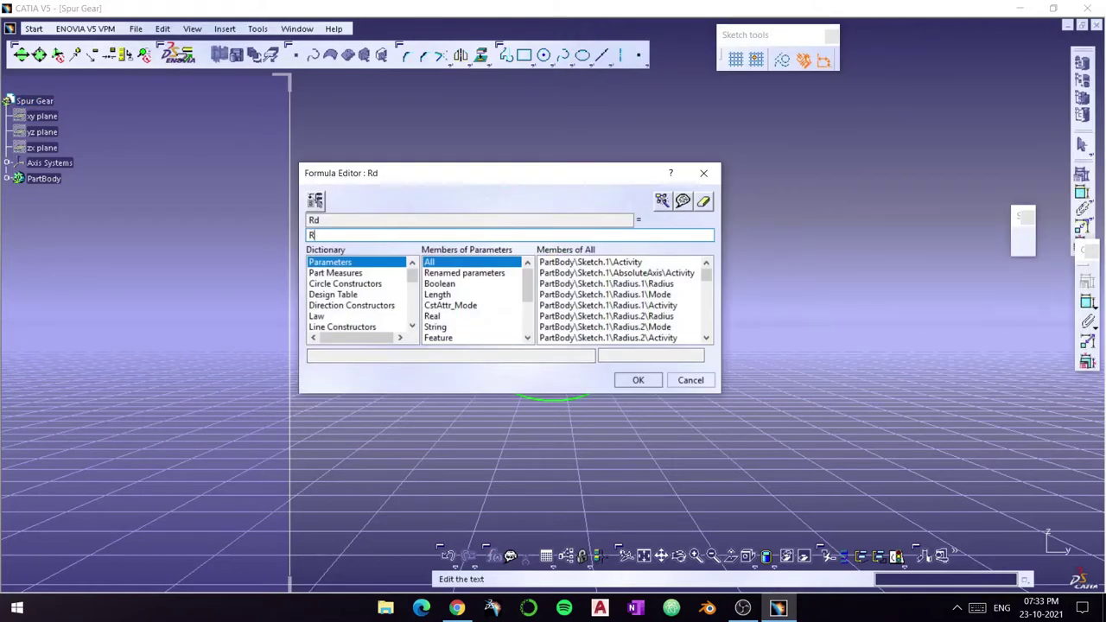
type("p -1.25")
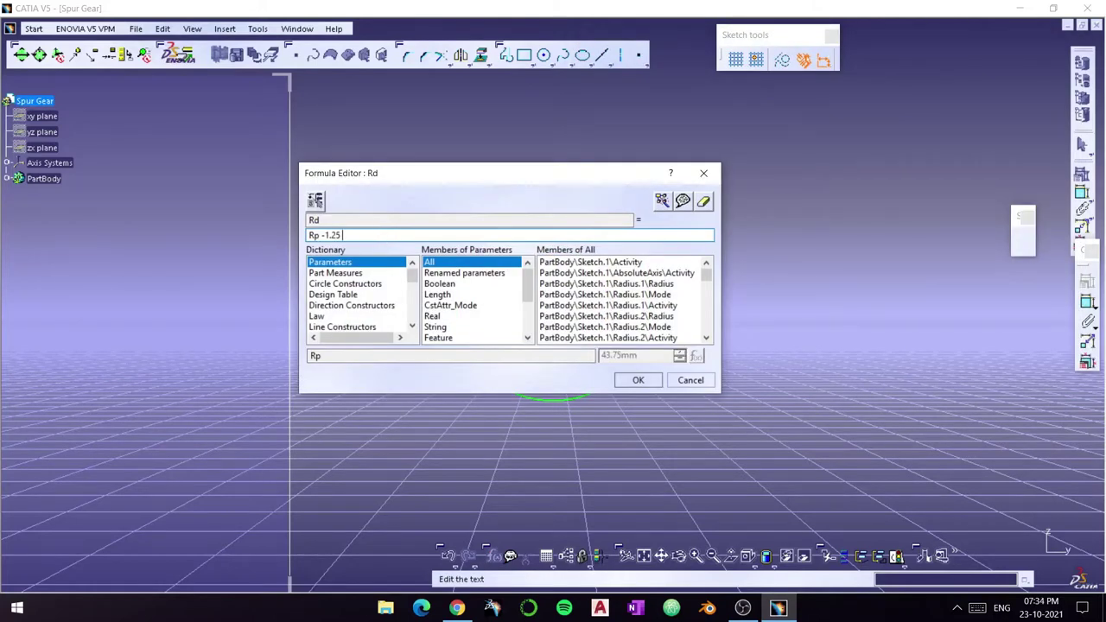
type("m")
left_click(638, 380)
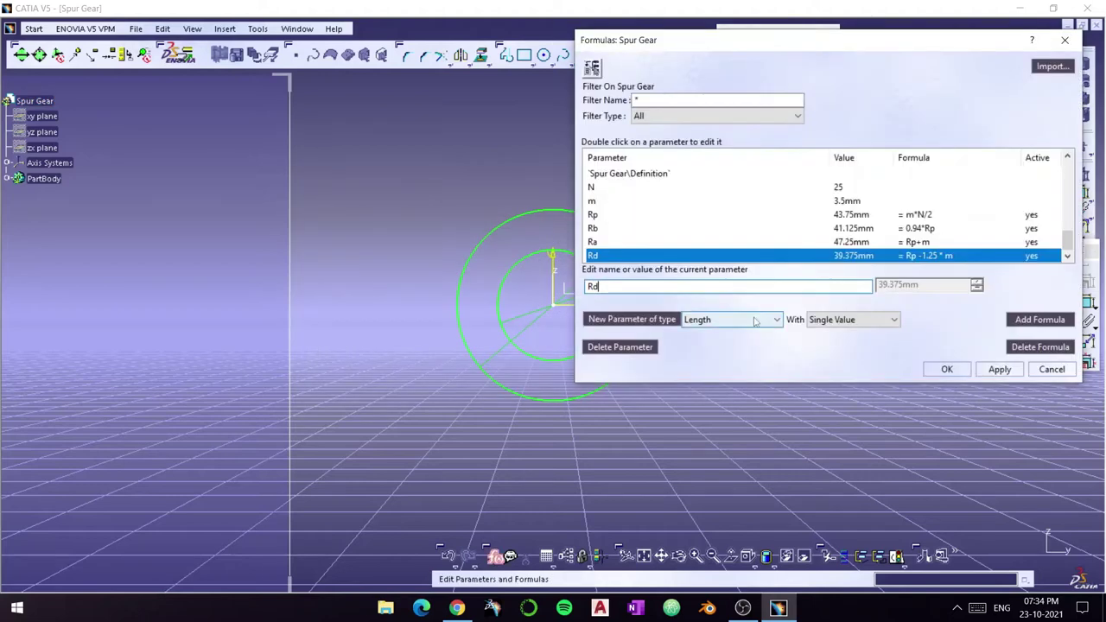
- Switch the first circle's dimension to a radius and set its formula to Rp
left_click(948, 370)
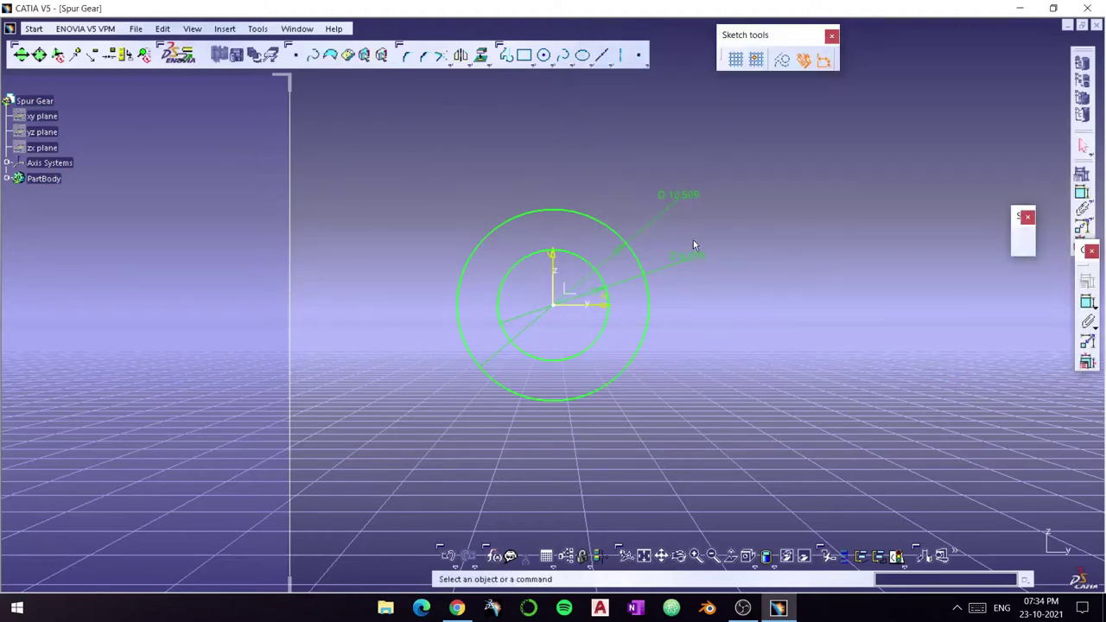
double_click(682, 259)
left_click(584, 205)
left_click(553, 219)
right_click(574, 168)
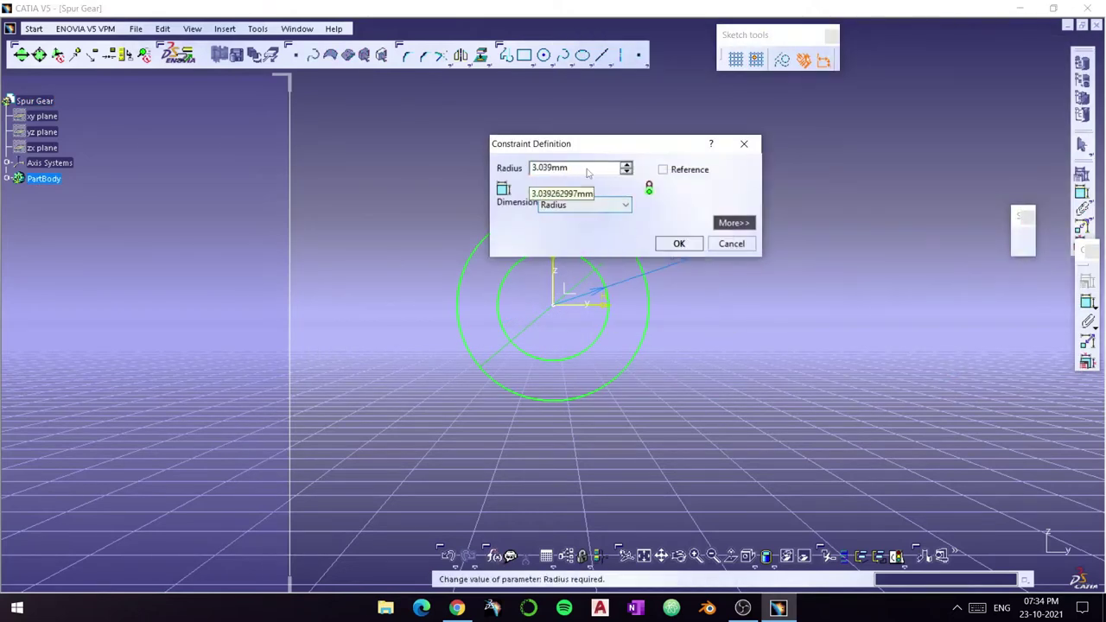
left_click(570, 198)
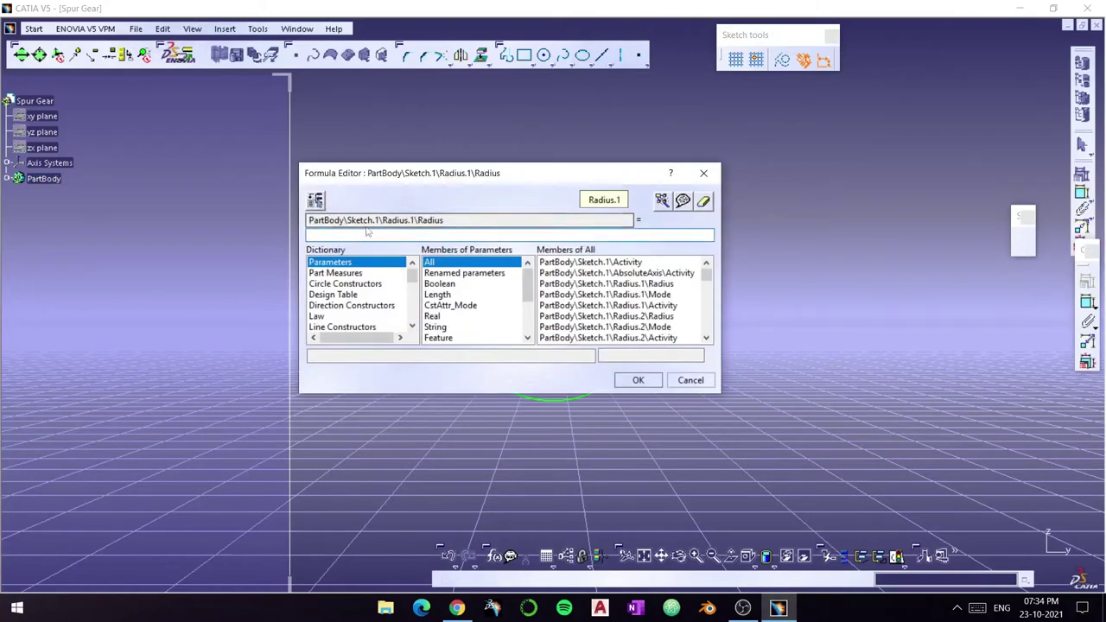
left_click(484, 273)
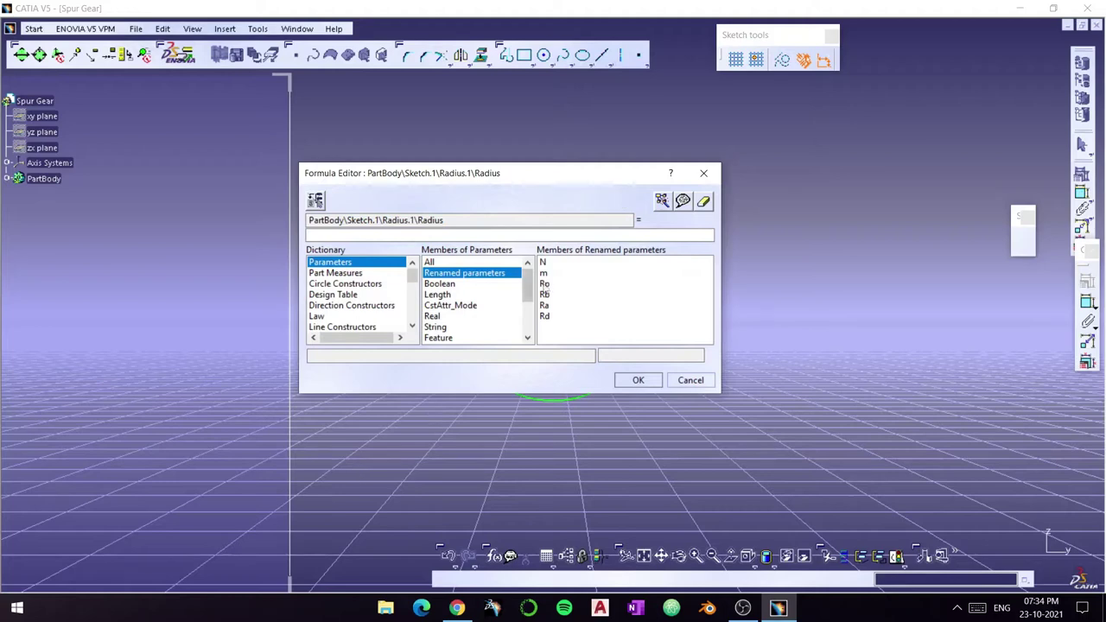
double_click(544, 283)
left_click(638, 380)
left_click(669, 242)
- Reapply the formula-driven radius so the pitch circle measures 43.75 mm
double_click(687, 259)
right_click(577, 168)
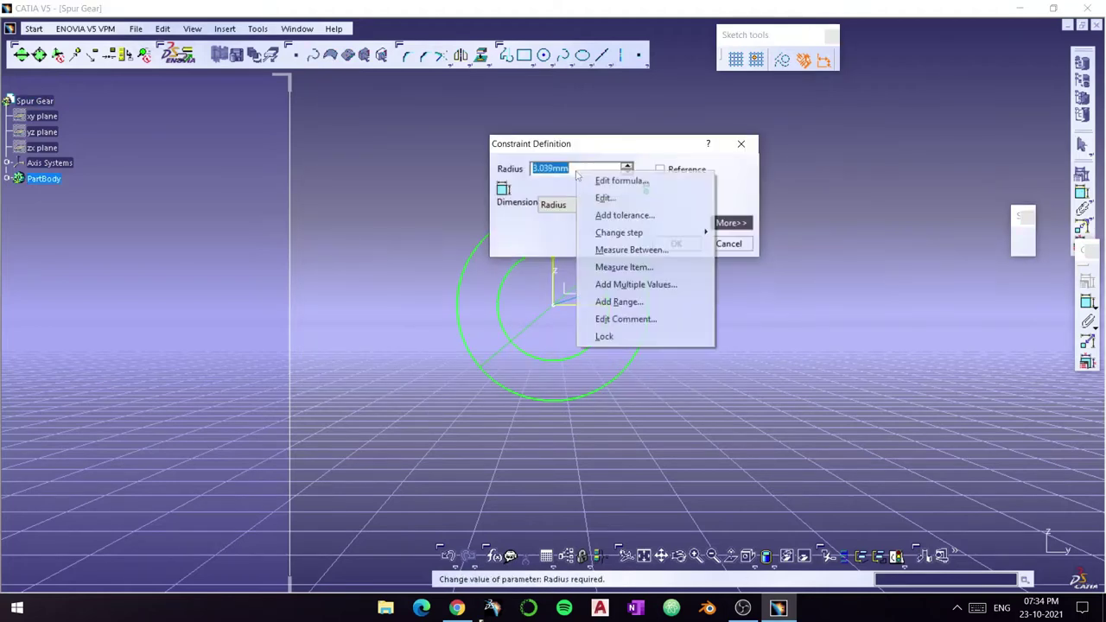
left_click(607, 178)
key("Escape")
right_click(583, 170)
left_click(622, 216)
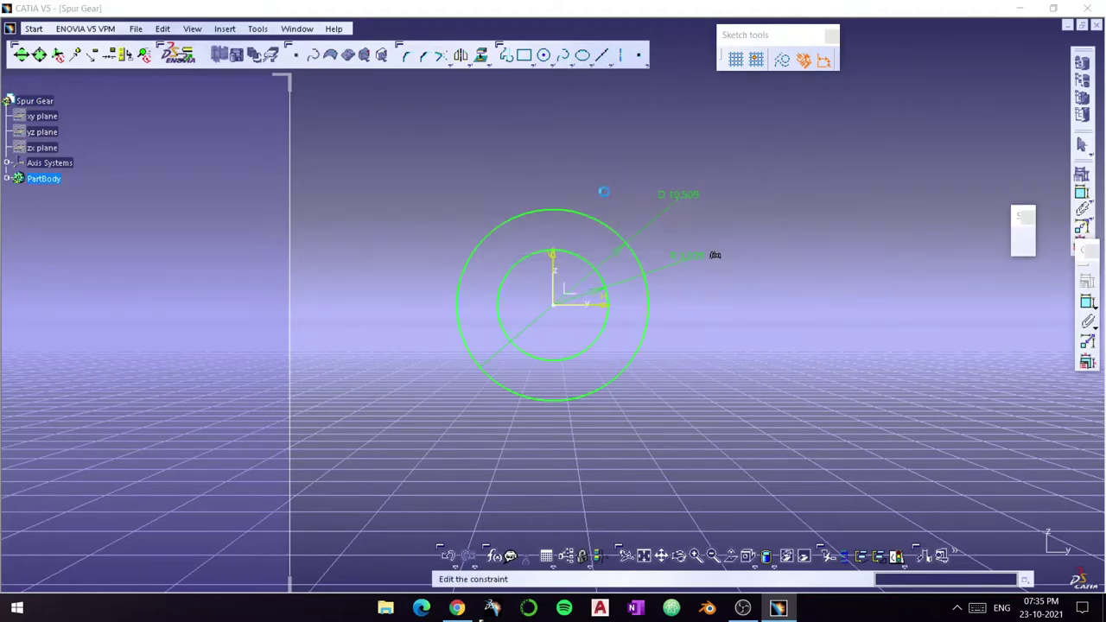
double_click(547, 290)
left_click(637, 380)
left_click(675, 243)
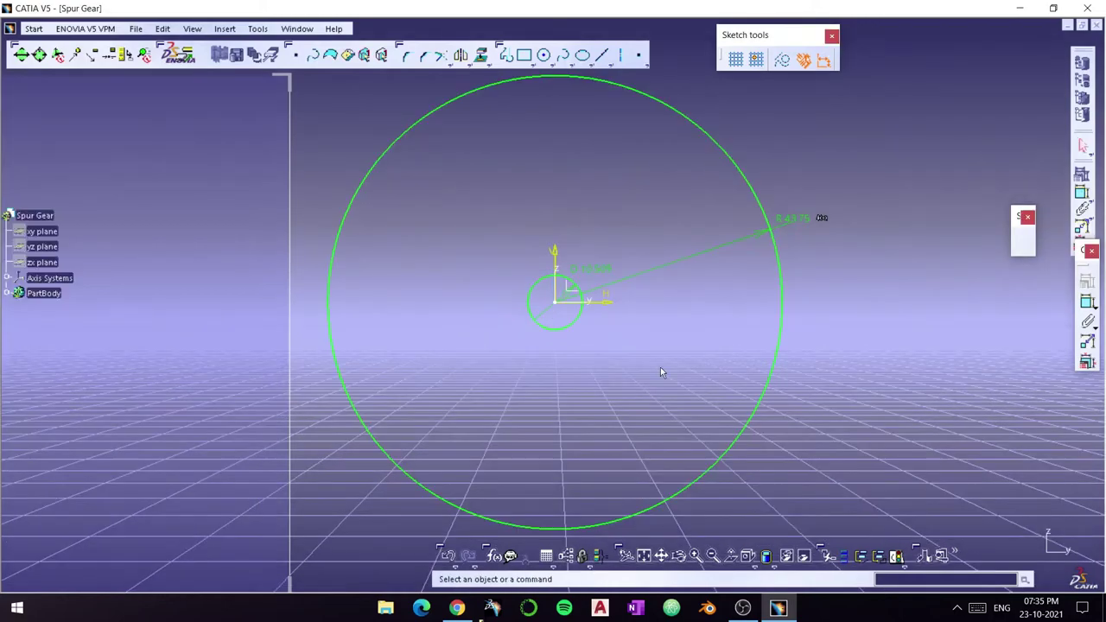
- Drive the small circle's radius with a renamed gear parameter formula
double_click(590, 269)
right_click(575, 168)
key("Escape")
right_click(598, 166)
left_click(622, 216)
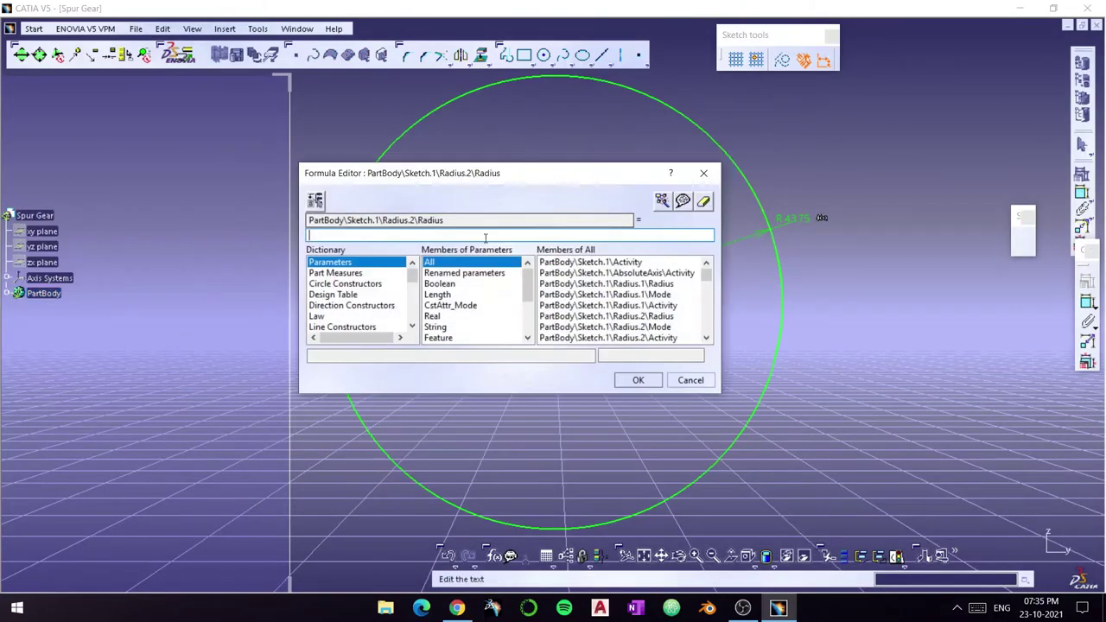
left_click(507, 273)
double_click(545, 295)
left_click(638, 381)
left_click(676, 243)
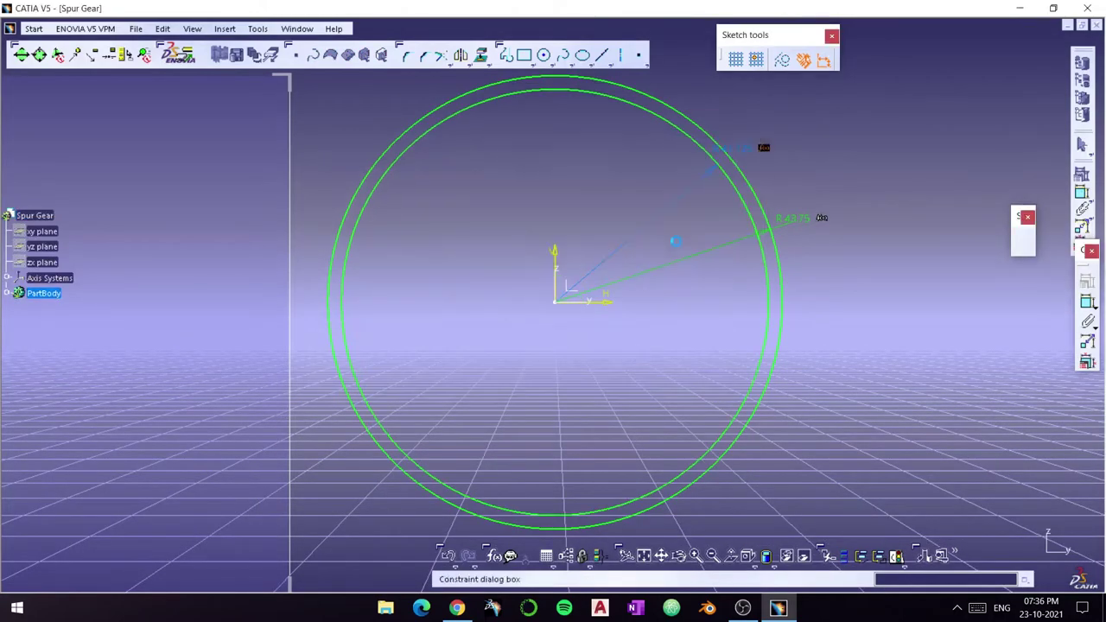
middle_click_drag(602, 365, 586, 239)
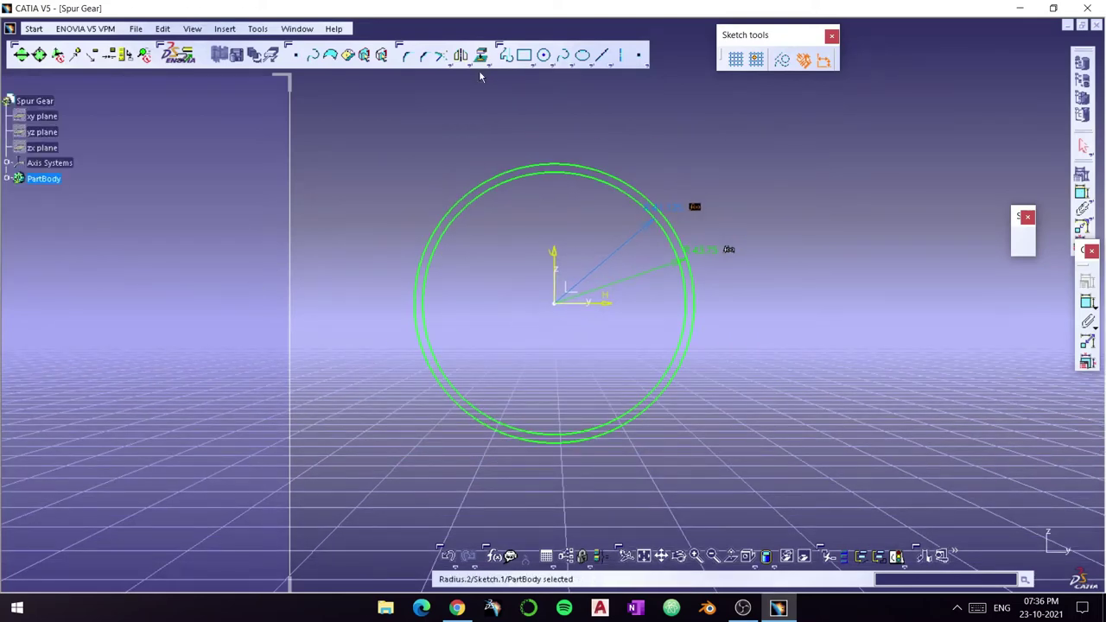
- Draw two construction axes from the sketch origin extending above the circles
double_click(620, 54)
left_click(553, 298)
left_click(494, 109)
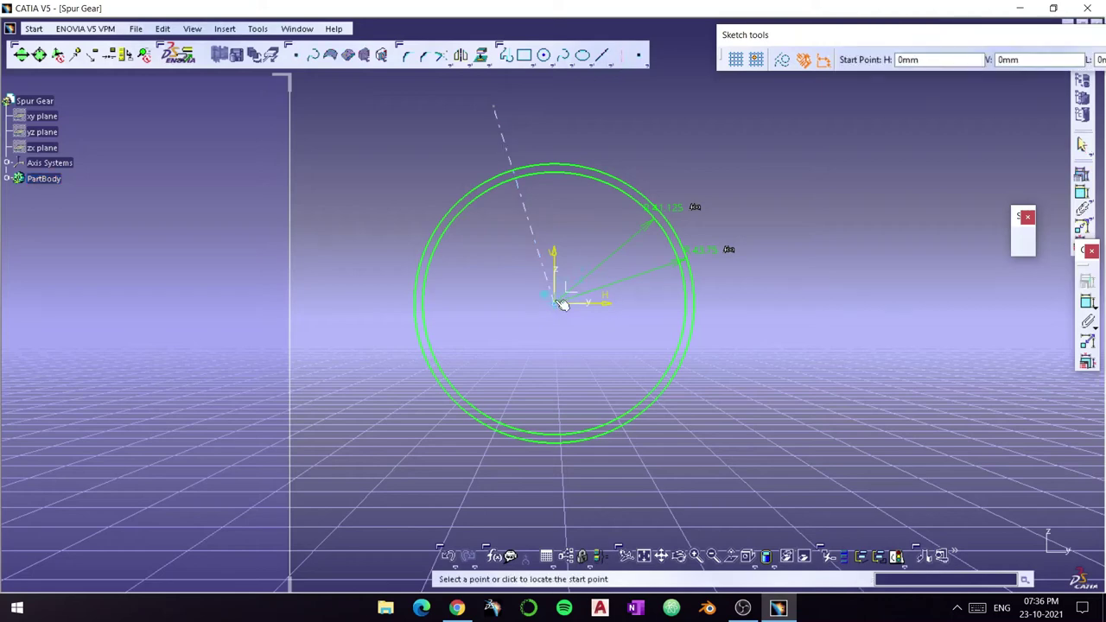
left_click(554, 299)
left_click(623, 109)
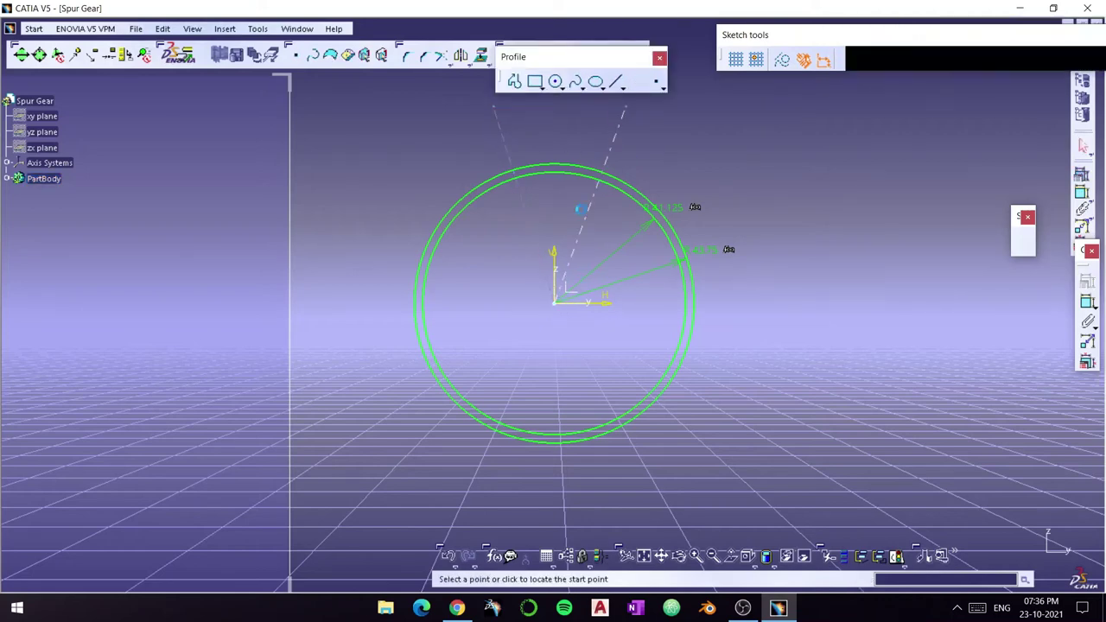
key("Escape")
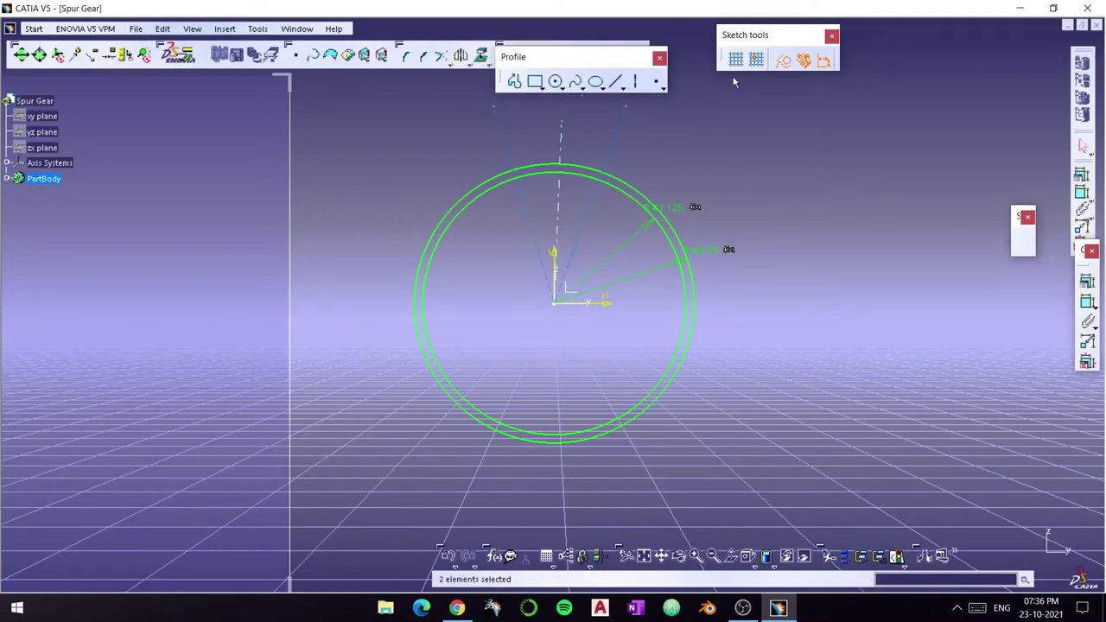
- Constrain the angle between the two axes to 20°
left_click(550, 141)
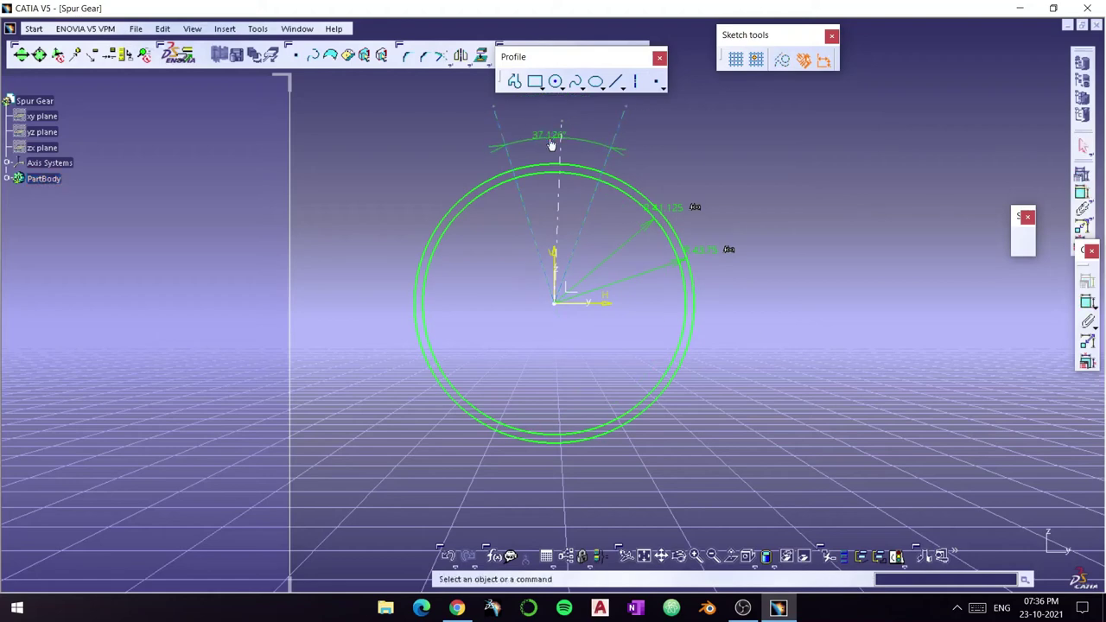
double_click(549, 138)
type("20")
key("Return")
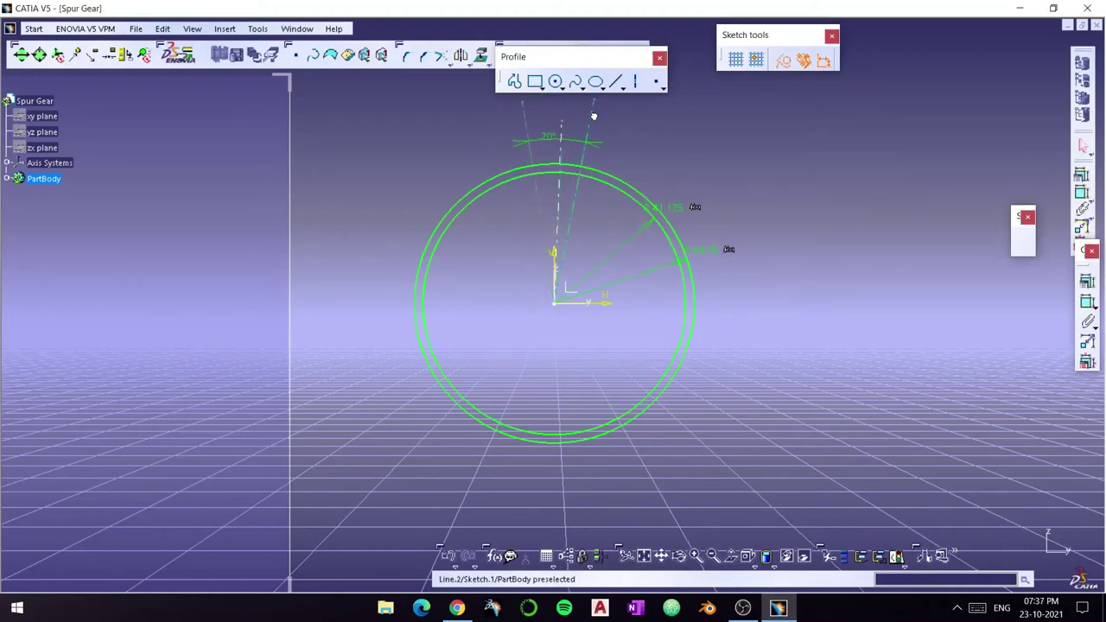
left_click_drag(590, 145, 583, 207)
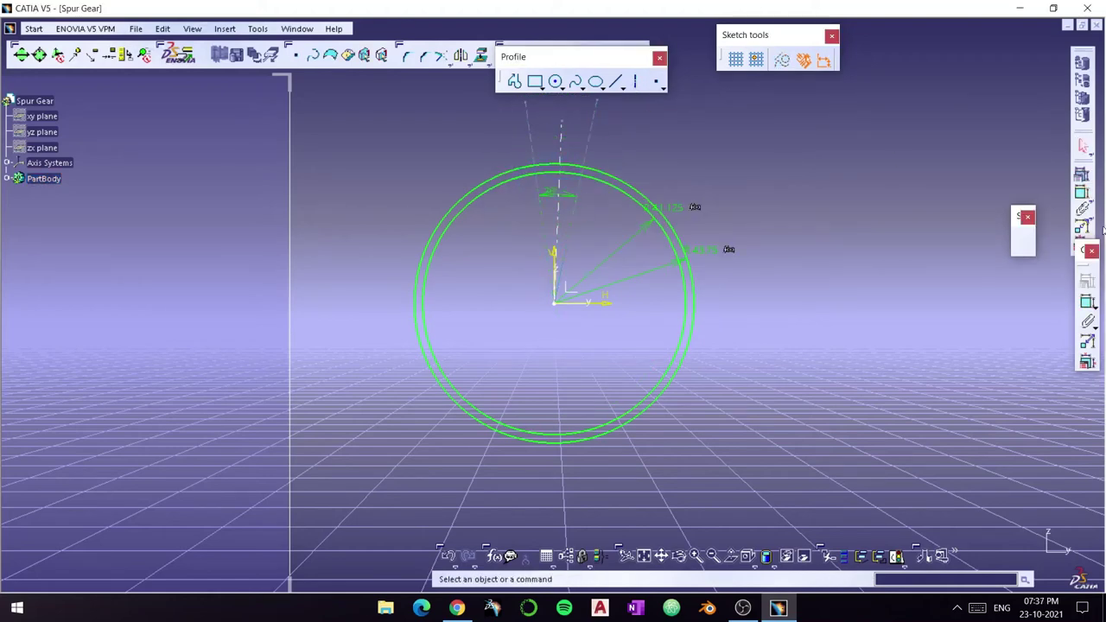
- Drive the angle constraint with the formula 90/N*1deg
double_click(549, 138)
right_click(561, 168)
left_click(695, 248)
type("90/N*1deg")
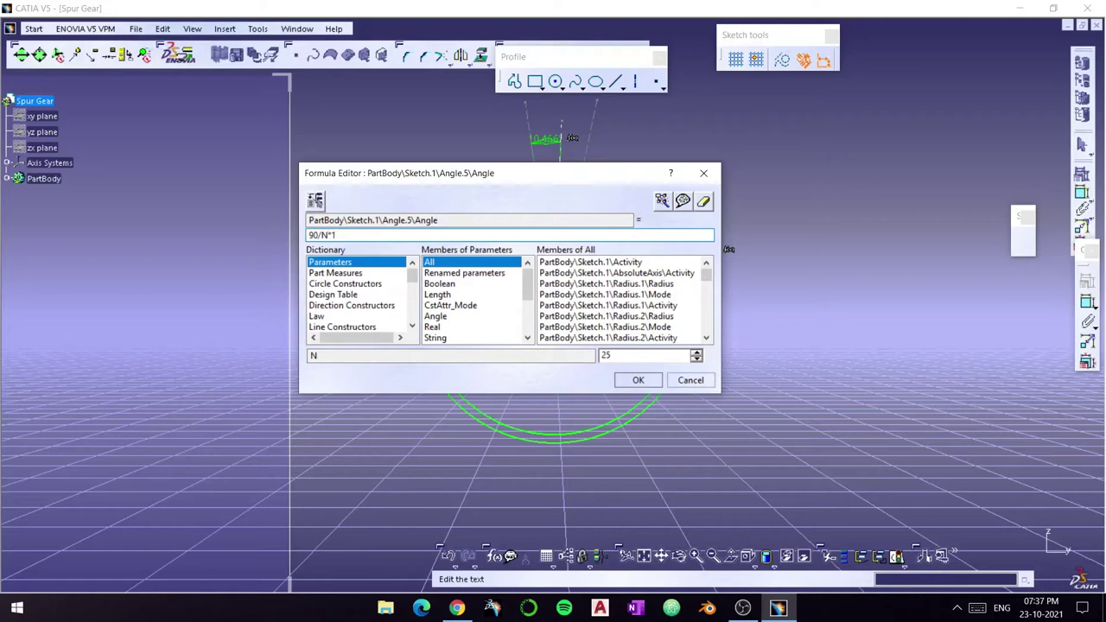
left_click(637, 380)
left_click(664, 242)
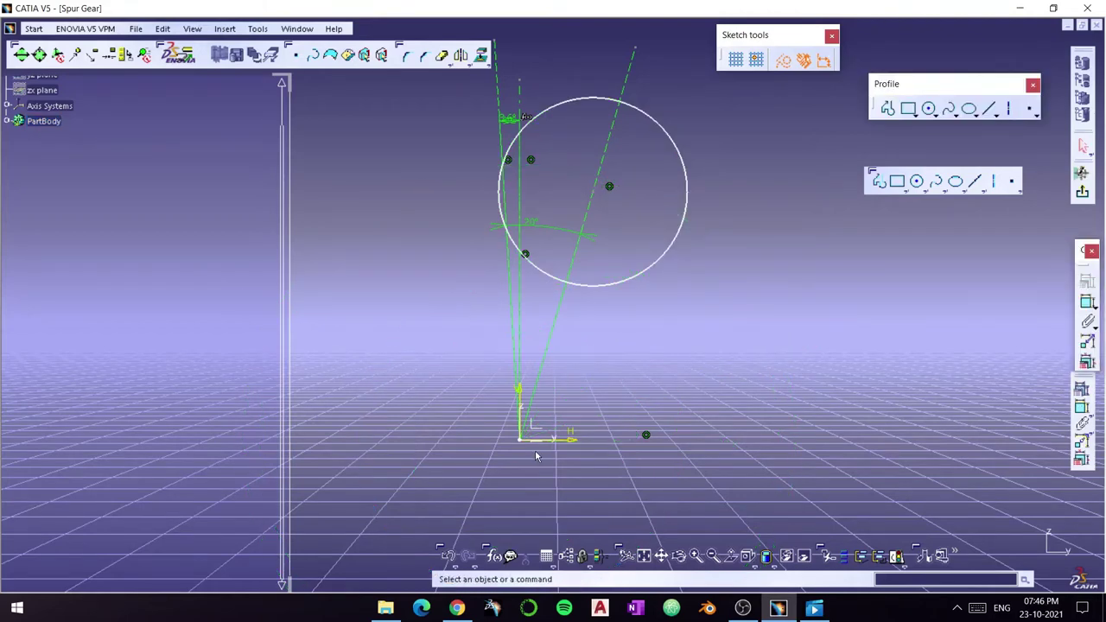
- Draw two more circles centred on the sketch origin
left_click(929, 108)
left_click(519, 439)
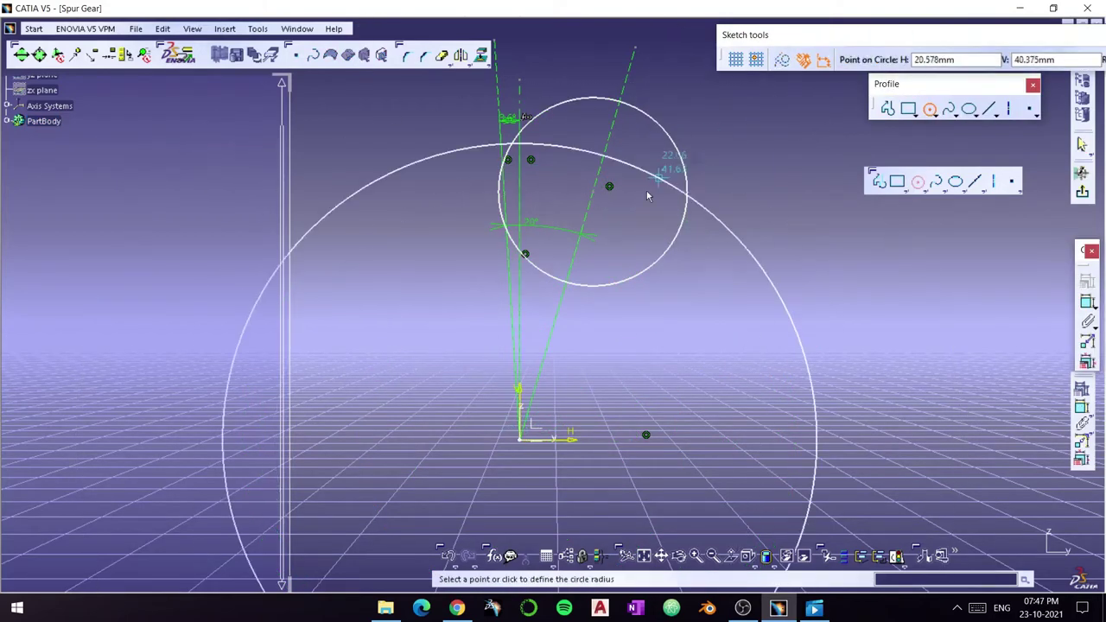
left_click(647, 195)
left_click(520, 439)
left_click(784, 376)
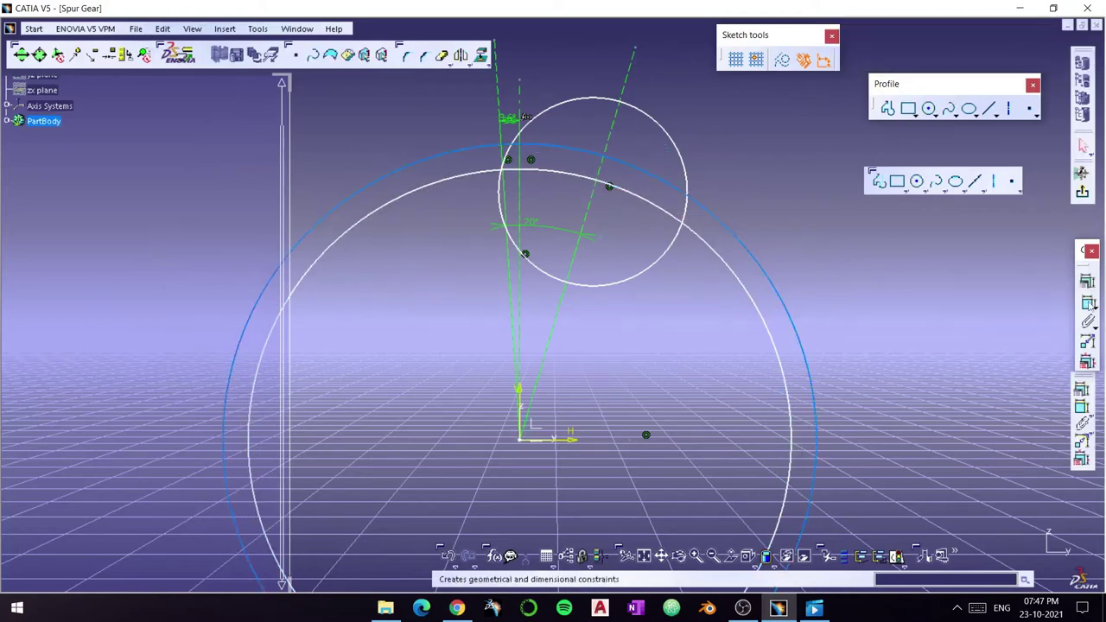
- Dimension the outer circle's radius and link it to a gear parameter formula
left_click(510, 556)
left_click(714, 216)
left_click(751, 185)
left_click(489, 273)
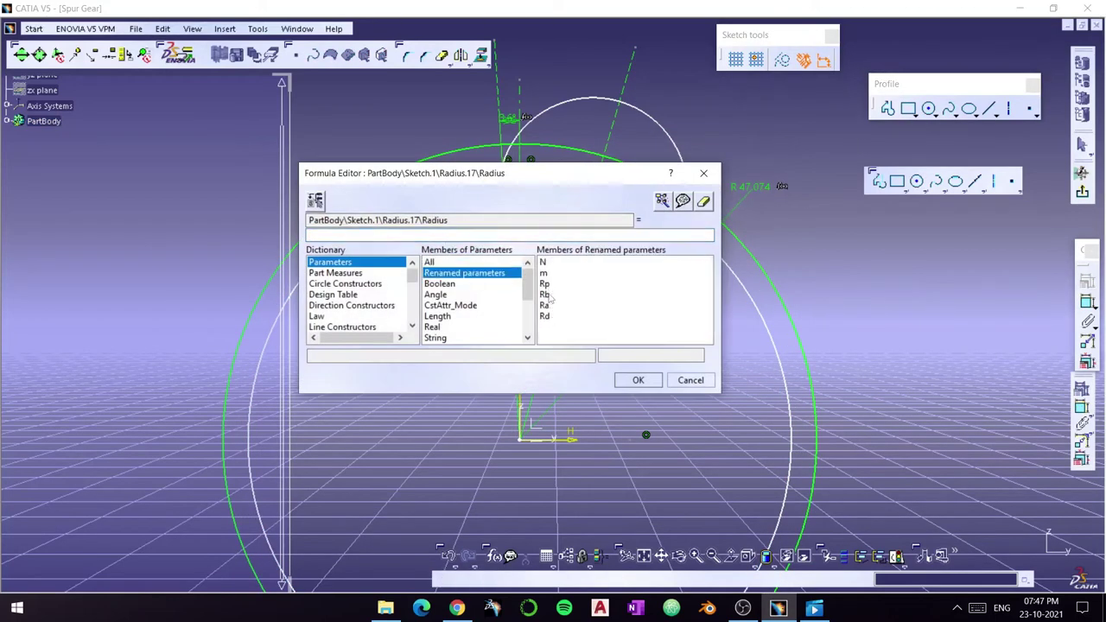
double_click(544, 294)
key("Return")
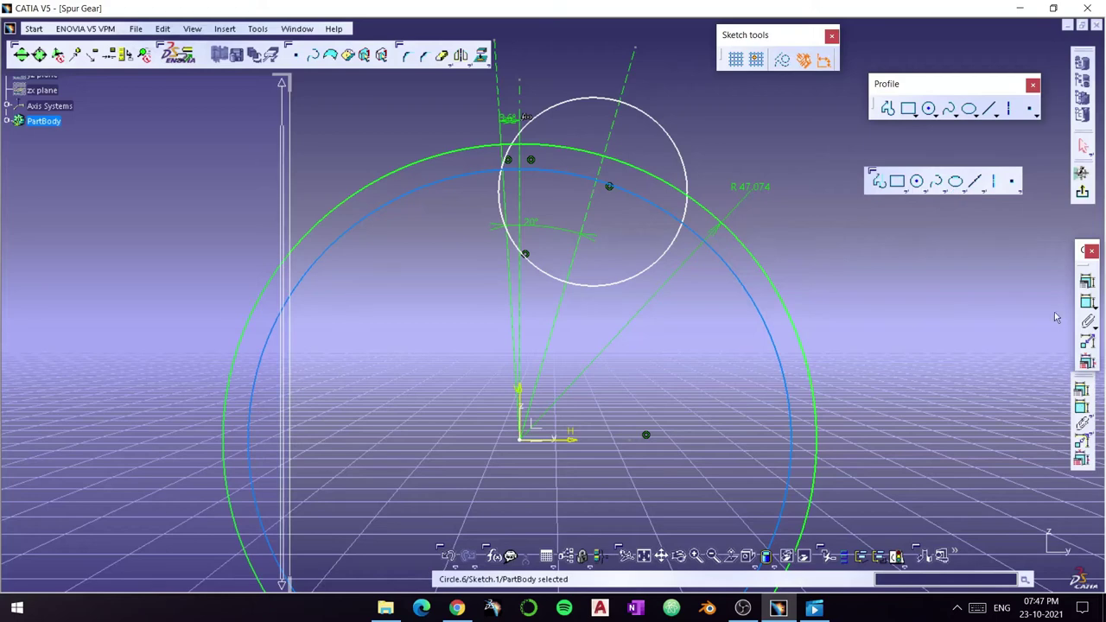
- Dimension the small circle's radius and drive it with Rd
left_click(1087, 300)
double_click(791, 240)
right_click(604, 168)
left_click(561, 194)
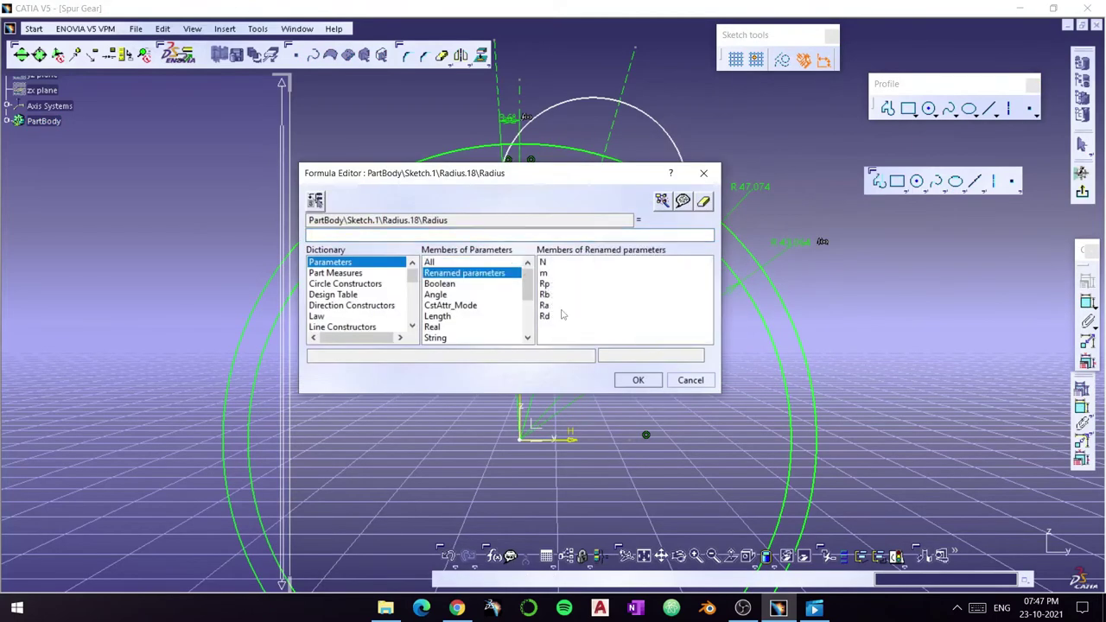
double_click(544, 317)
key("Return")
key("Return")
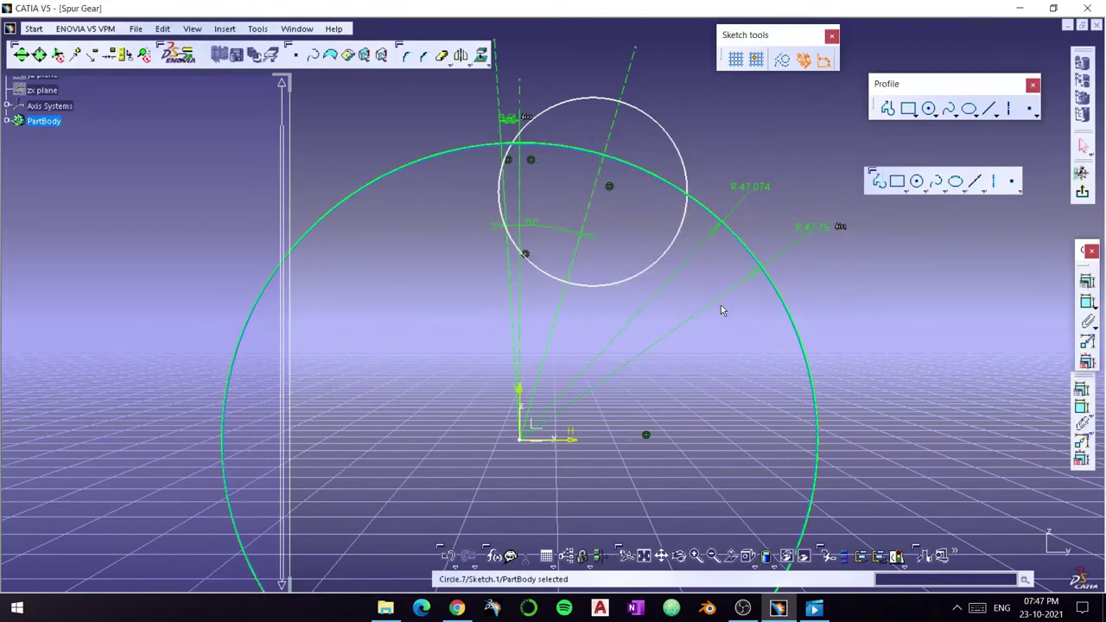
- Move the R 47.074 radius label and set its formula to Rd
left_click_drag(760, 188, 723, 242)
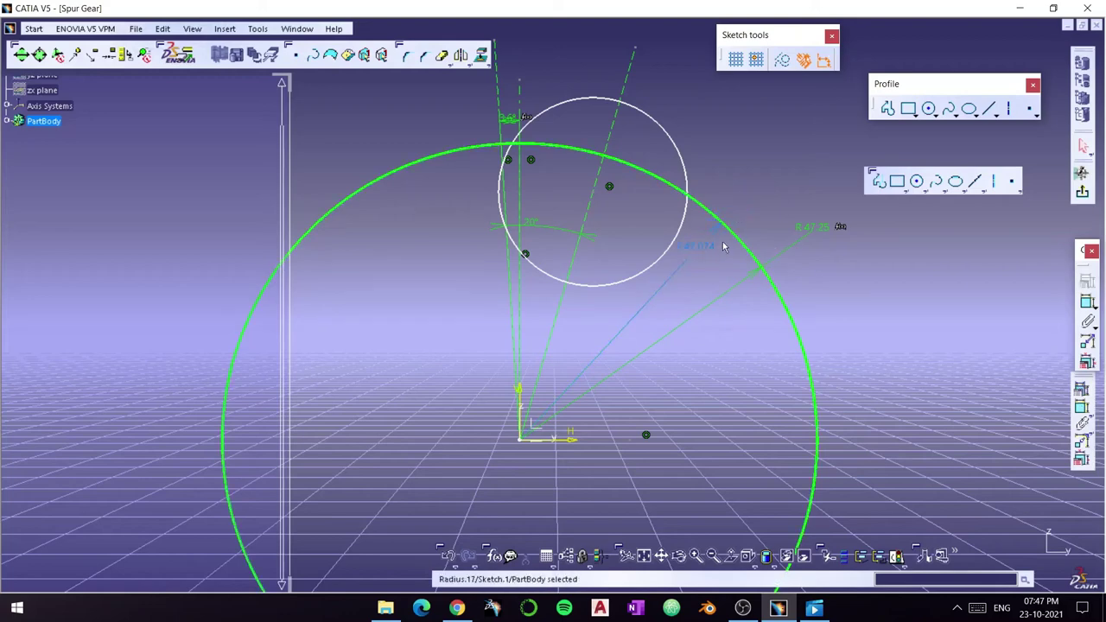
double_click(723, 242)
right_click(605, 169)
left_click(632, 181)
double_click(596, 314)
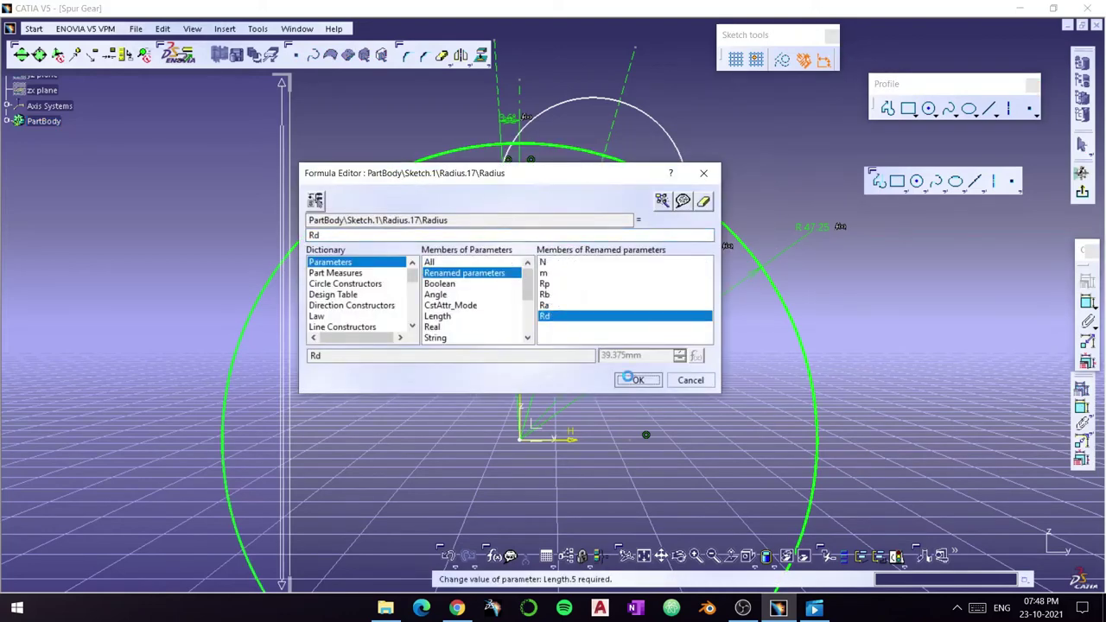
left_click(636, 378)
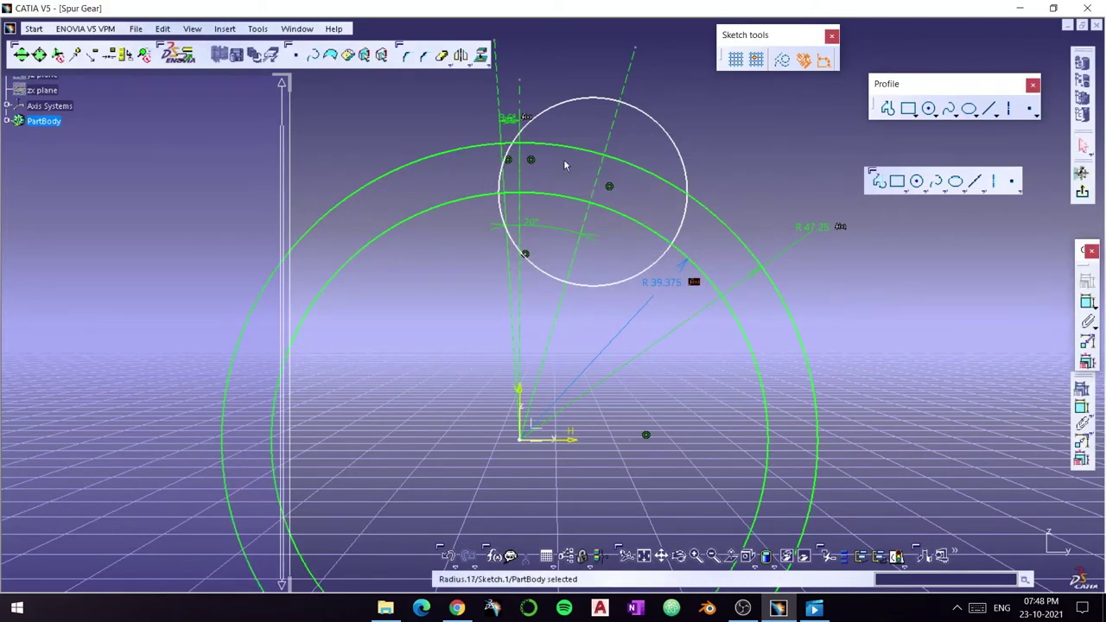
left_click(446, 61)
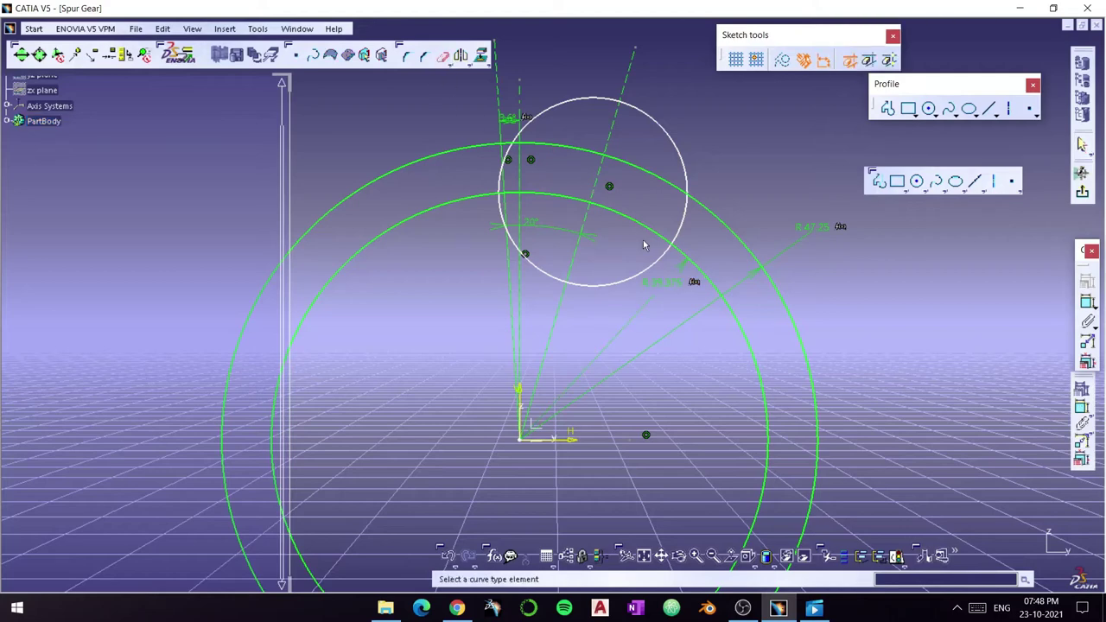
- Trim away the helper circle's upper-right and top arcs
left_click(635, 117)
left_click(584, 102)
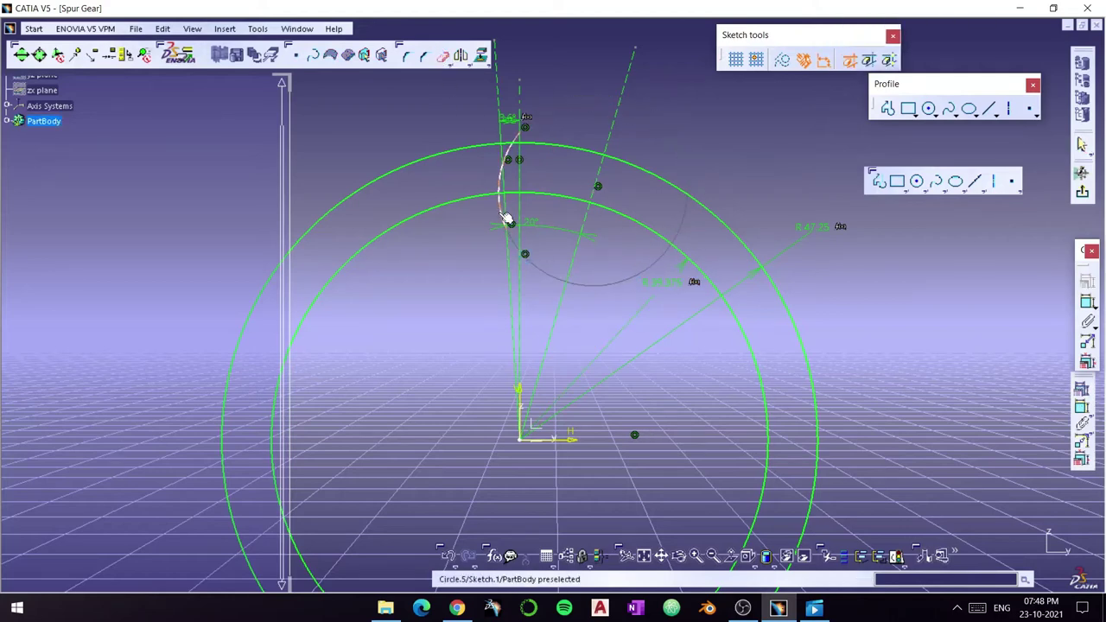
key("Escape")
mouse_move(469, 180)
middle_mouse_down()
mouse_move(523, 282)
mouse_move(498, 328)
middle_mouse_up()
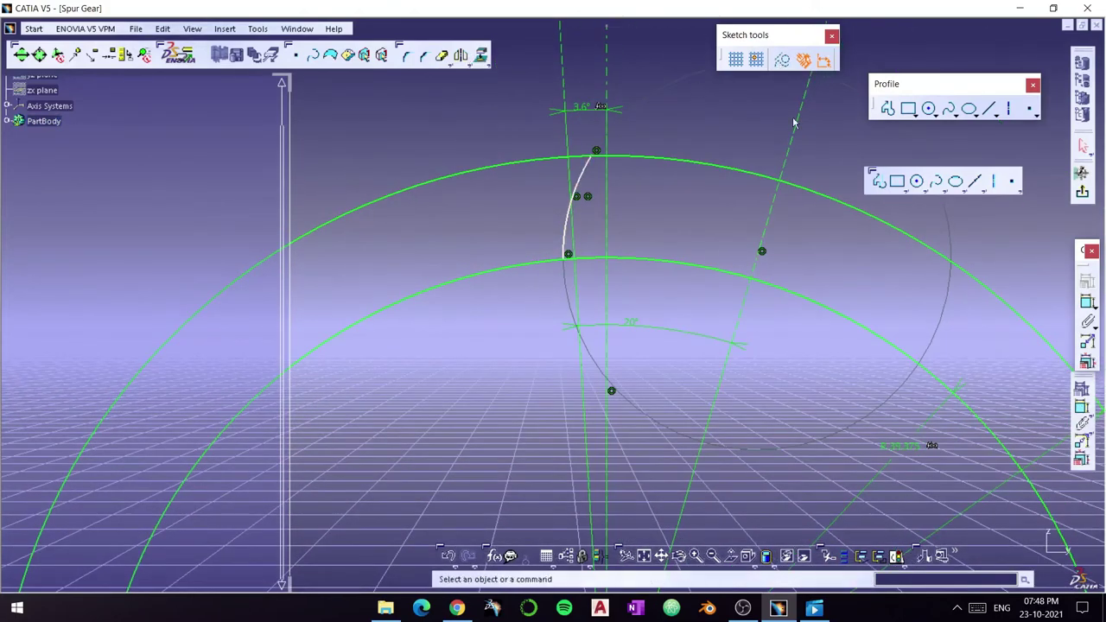
- Round the tooth root corner with a fillet whose radius formula equals m
left_click(413, 58)
left_click(544, 263)
double_click(548, 251)
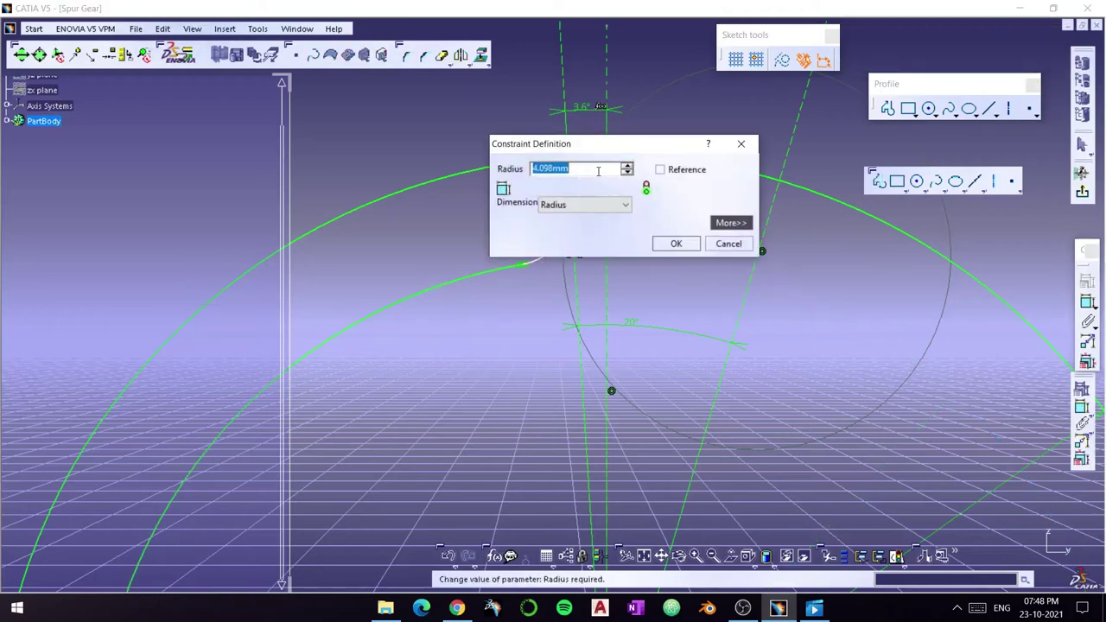
right_click(593, 168)
left_click(630, 199)
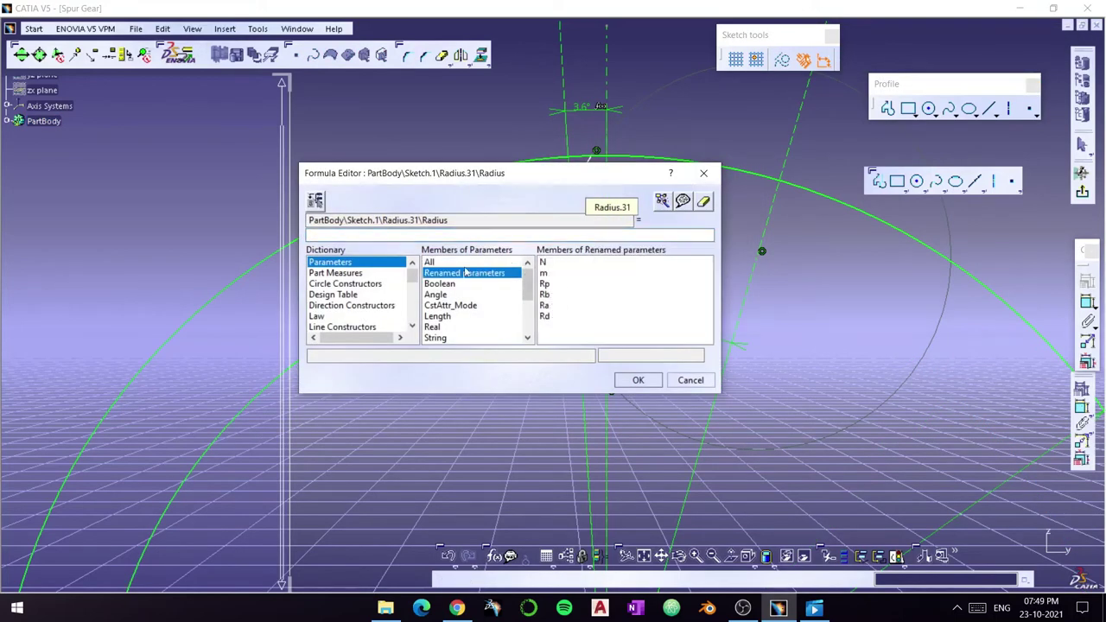
type("m*0.39")
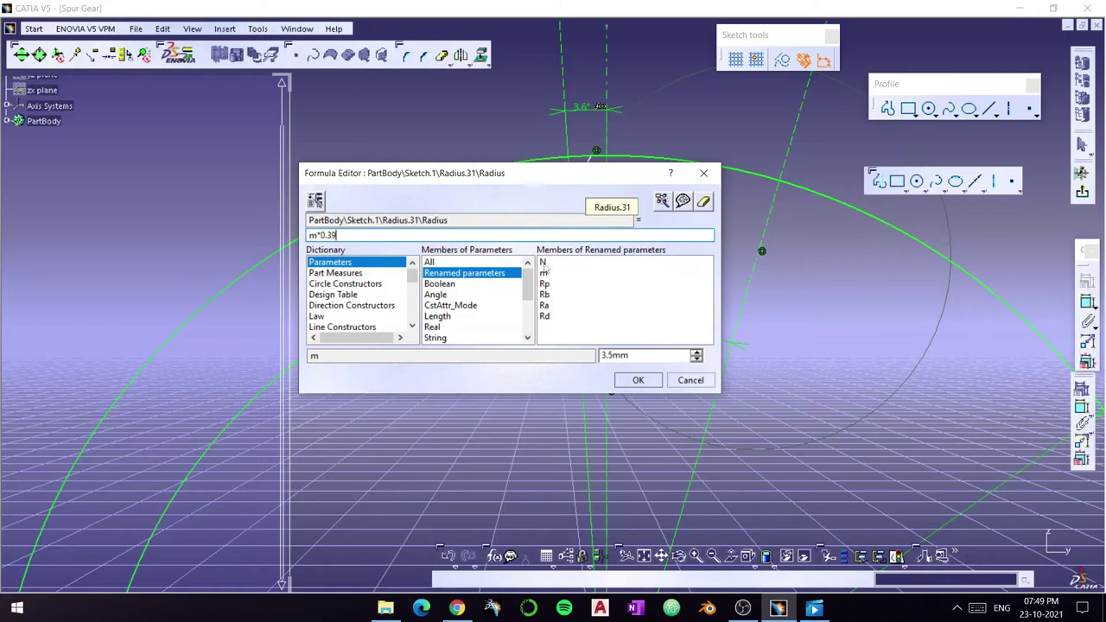
left_click(637, 380)
left_click(671, 242)
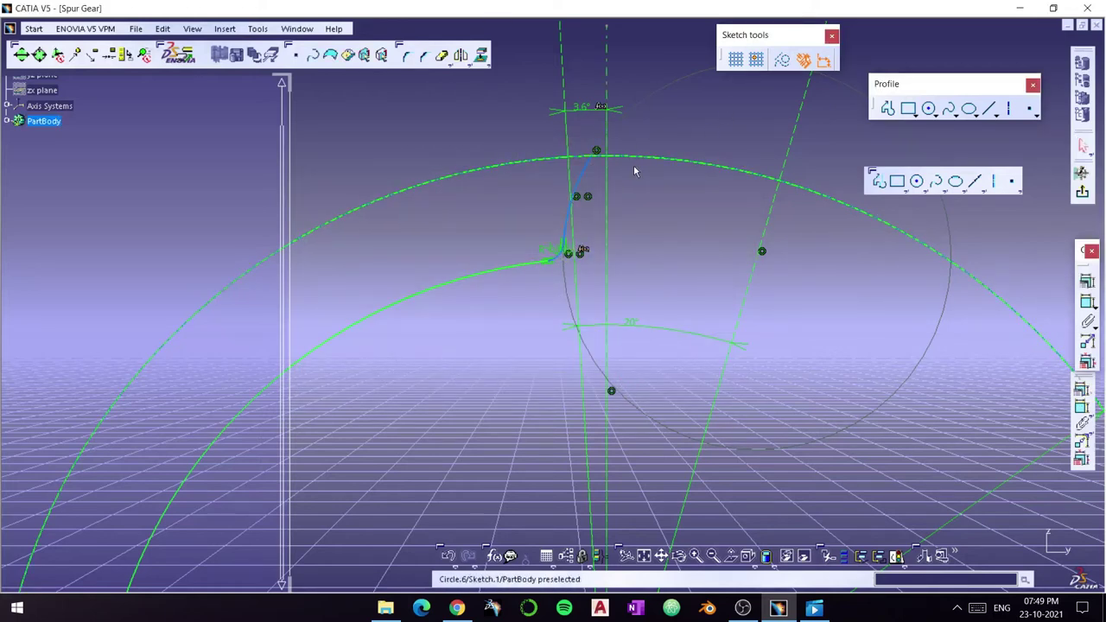
left_click(434, 79)
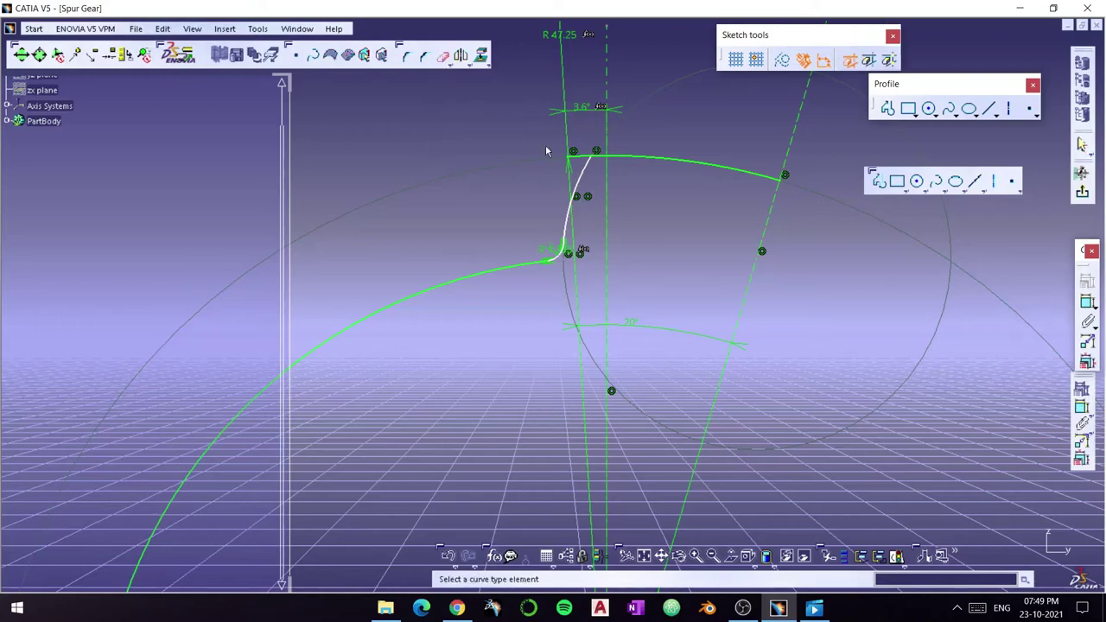
- Trim the overlapping circle piece and move the R 47.25 dimension aside
left_click(582, 154)
middle_click_drag(627, 151, 602, 104)
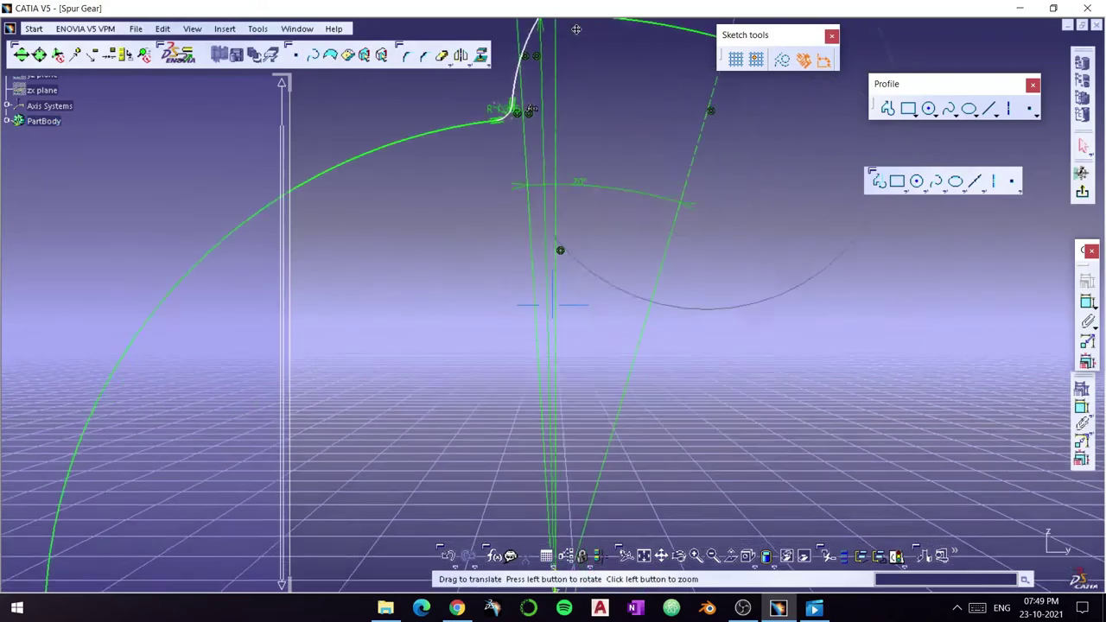
left_click_drag(564, 105, 630, 126)
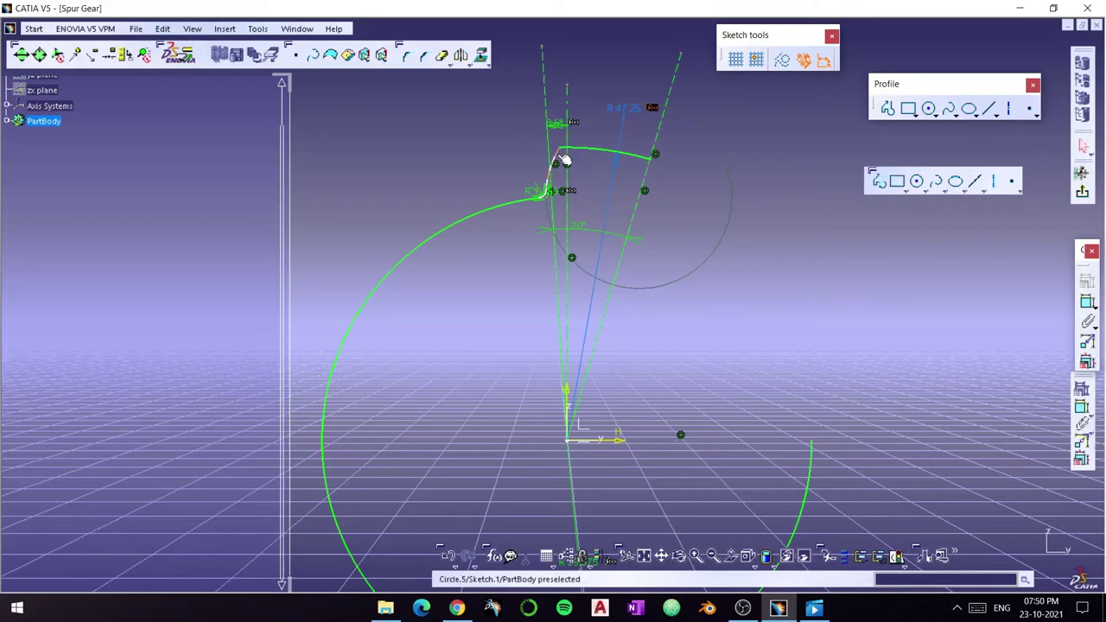
key("Escape")
- Mirror the flank about the centre line, trim the tip arc, and add a coincidence constraint
left_click(462, 57)
left_click(576, 140)
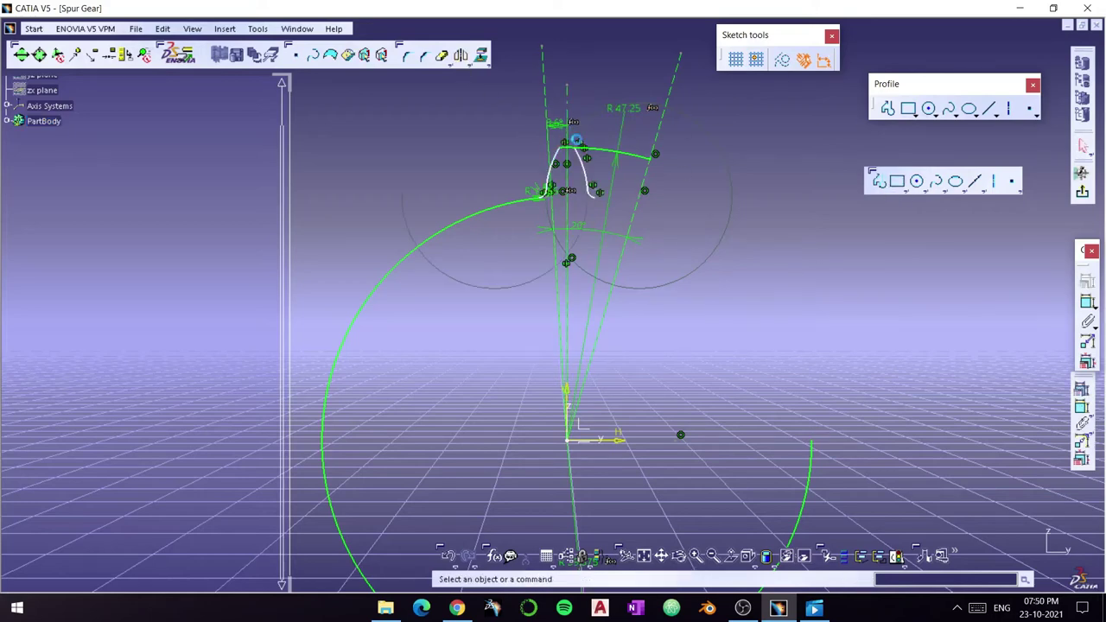
left_click(623, 154)
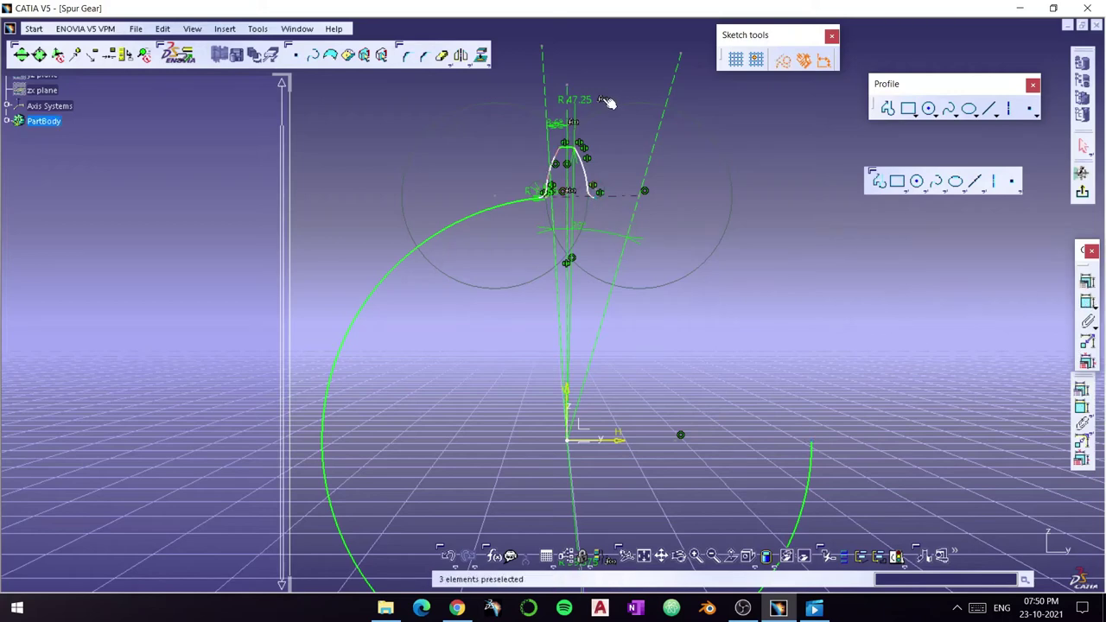
left_click(1086, 282)
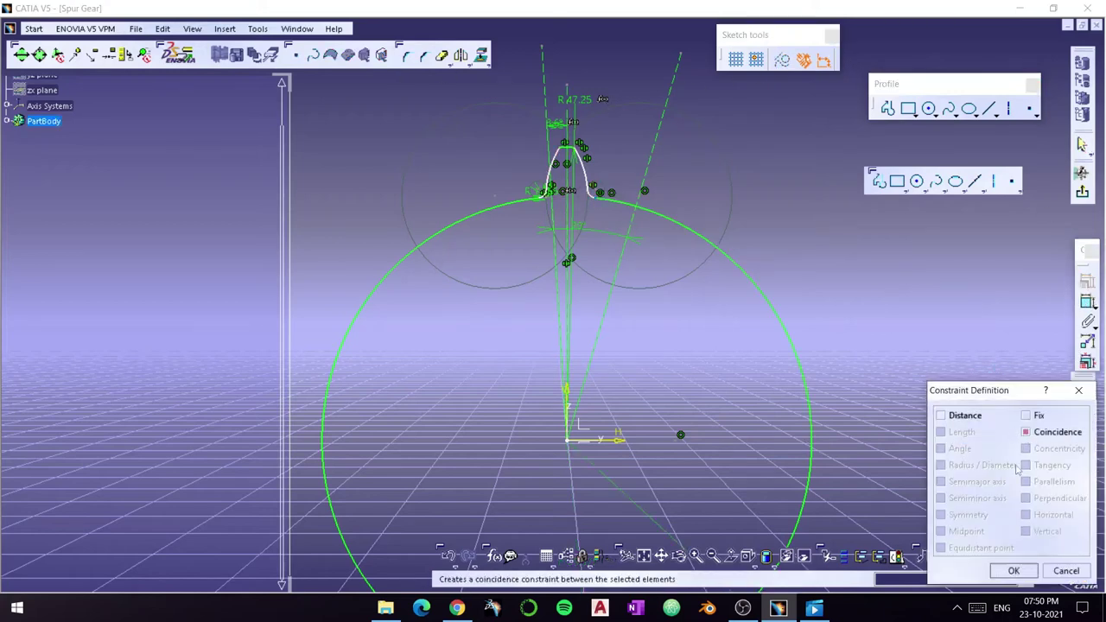
key("Return")
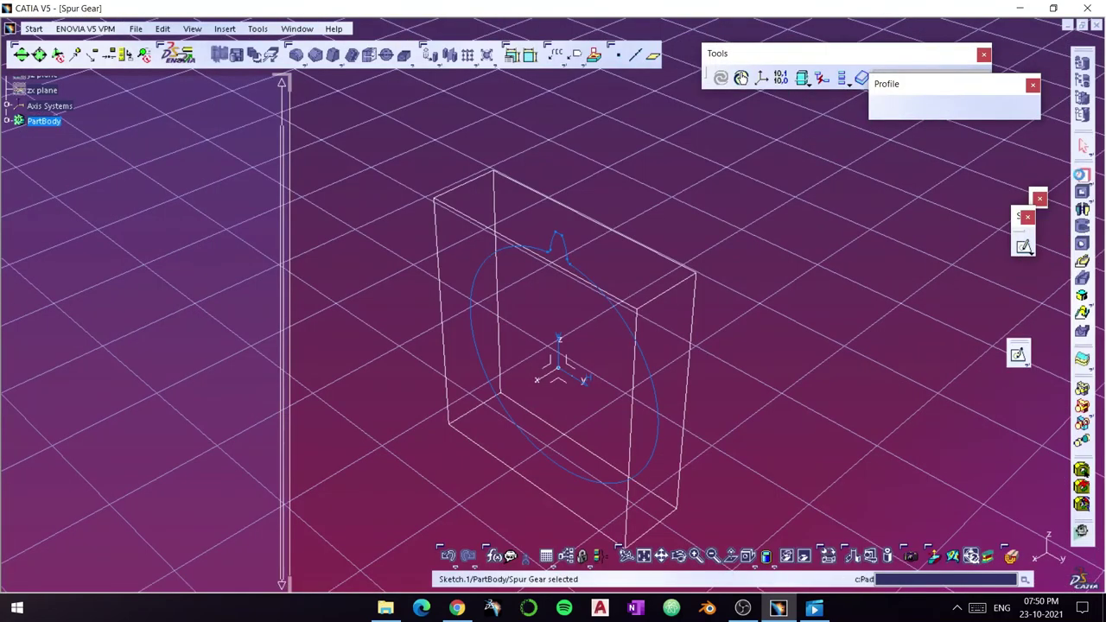
- Pad Sketch.1 to 10 mm with mirrored extent and zoom in on the toothed disc
type("10mm")
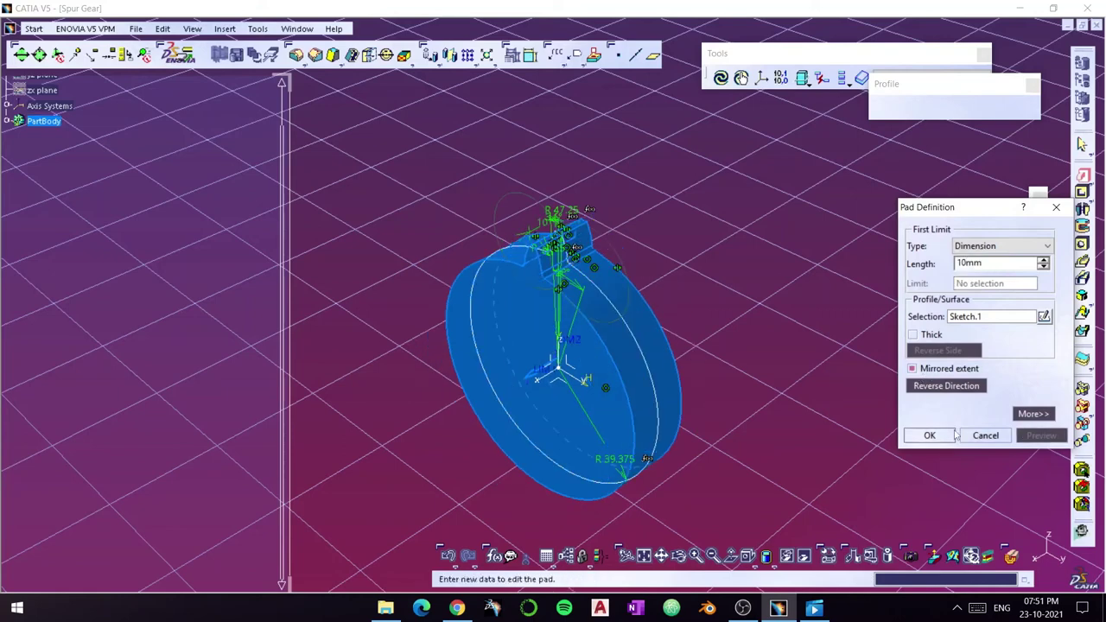
key("Return")
left_click(774, 298)
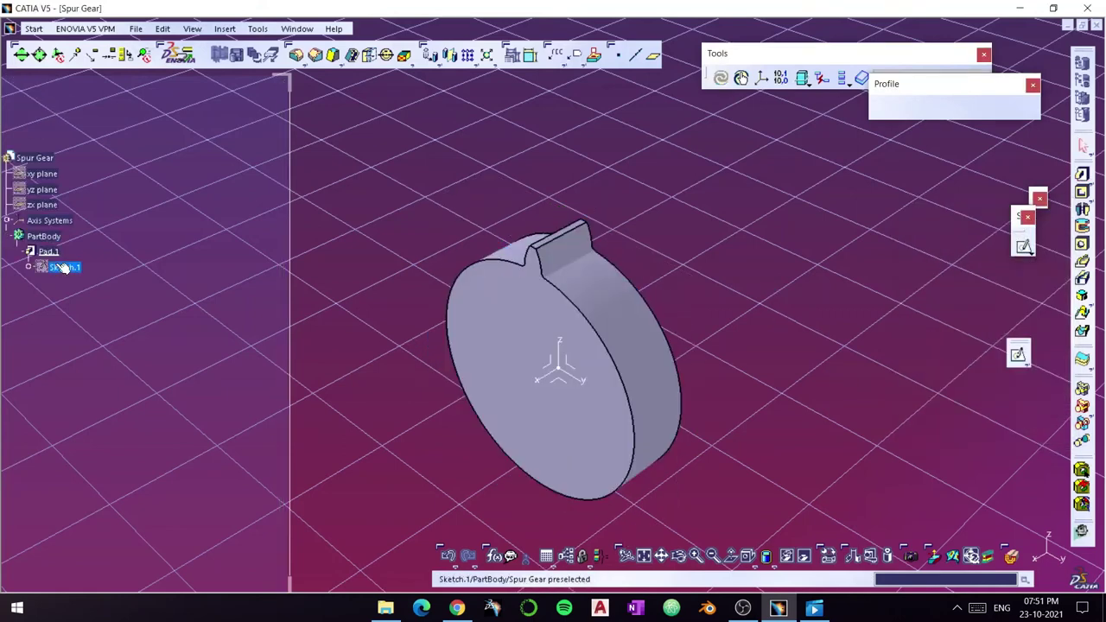
middle_click_drag(577, 268, 585, 202, "ctrl")
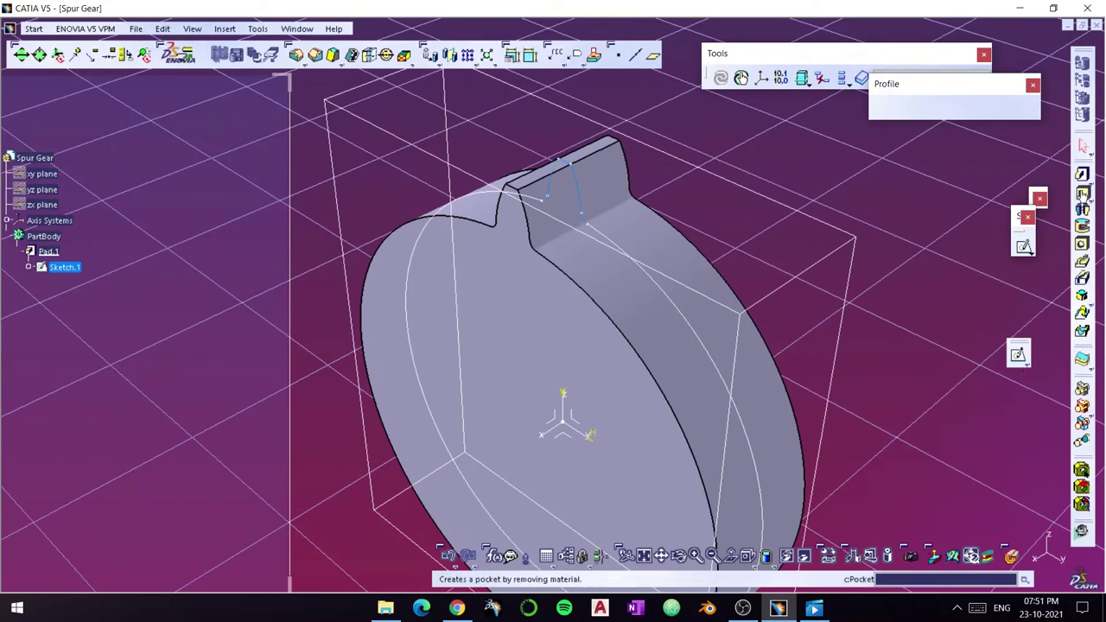
- Circular-pattern the tooth pad as a complete crown with N instances around the absolute axis system
left_click(262, 320)
left_click(601, 335)
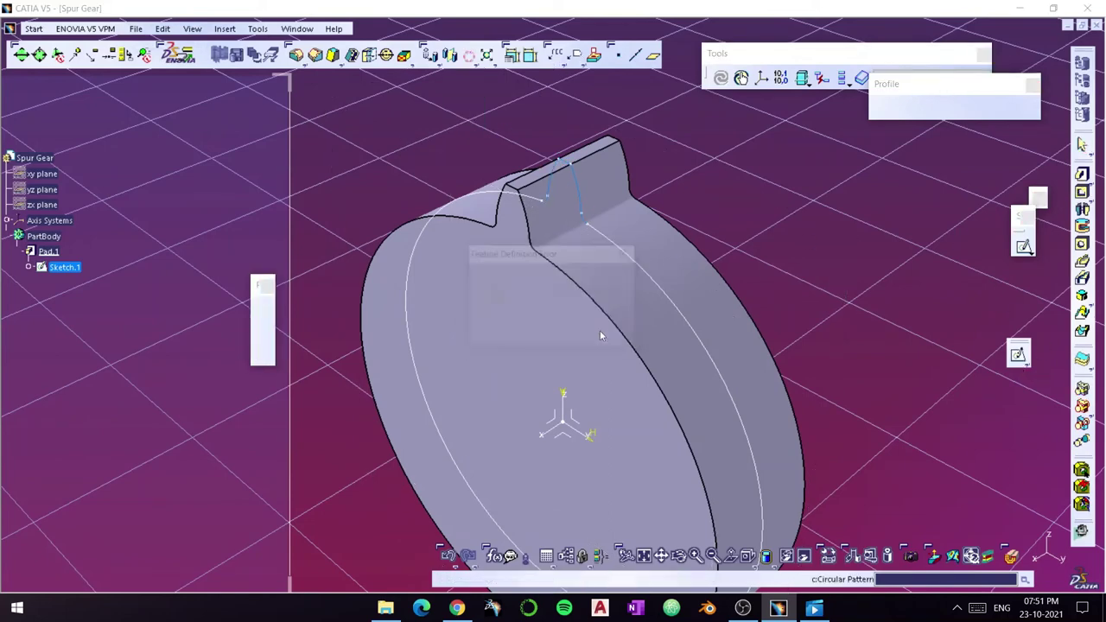
left_click(601, 334)
left_click(662, 257)
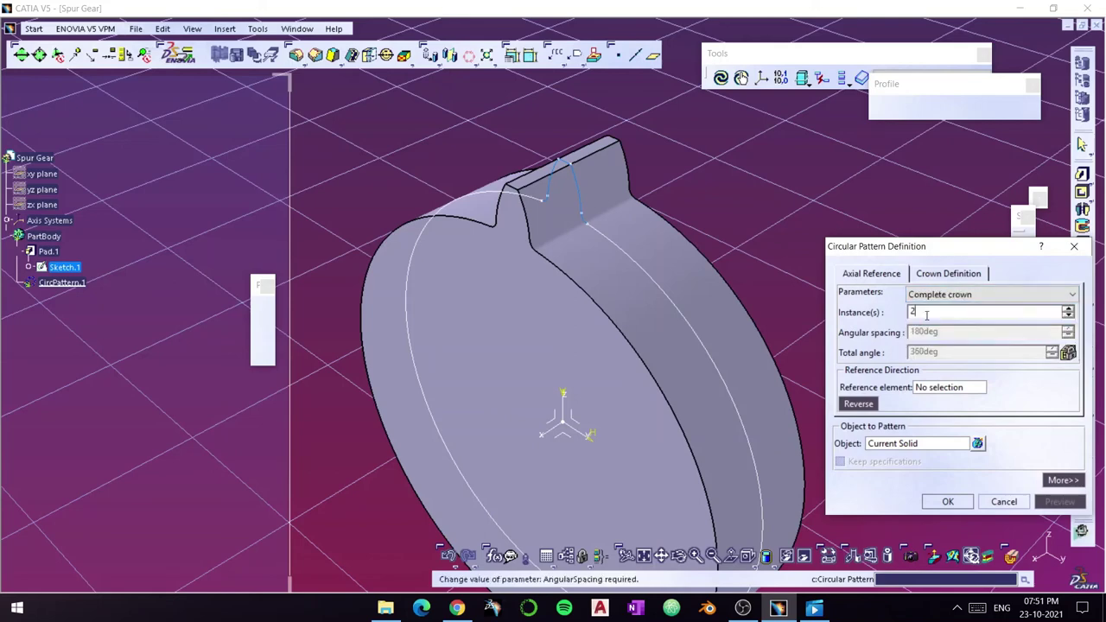
type("=")
key("Return")
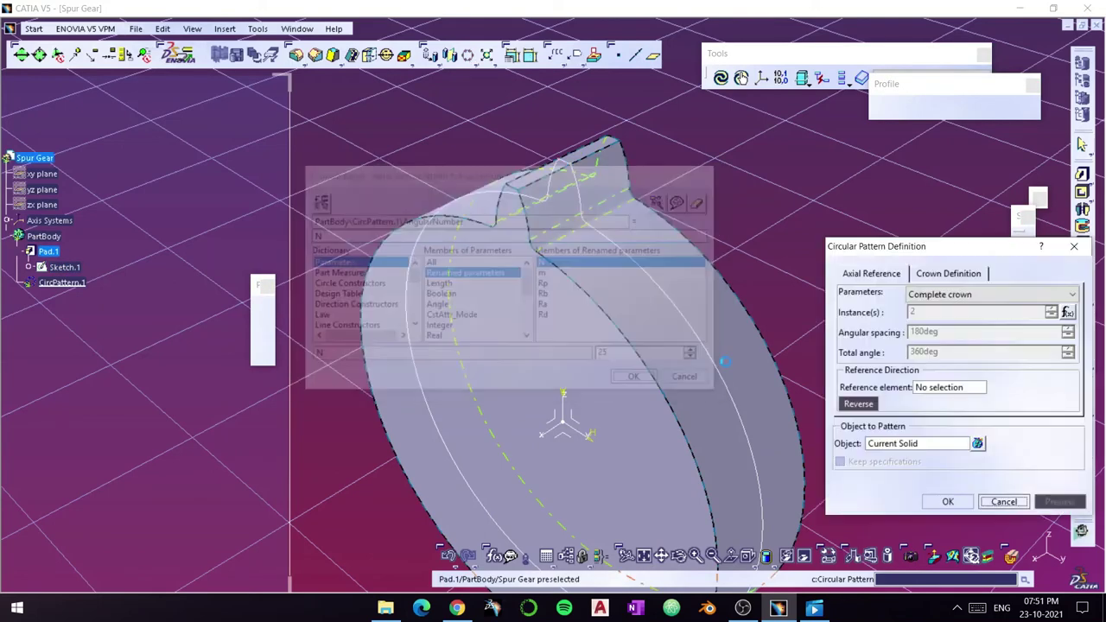
left_click(936, 389)
left_click(565, 428)
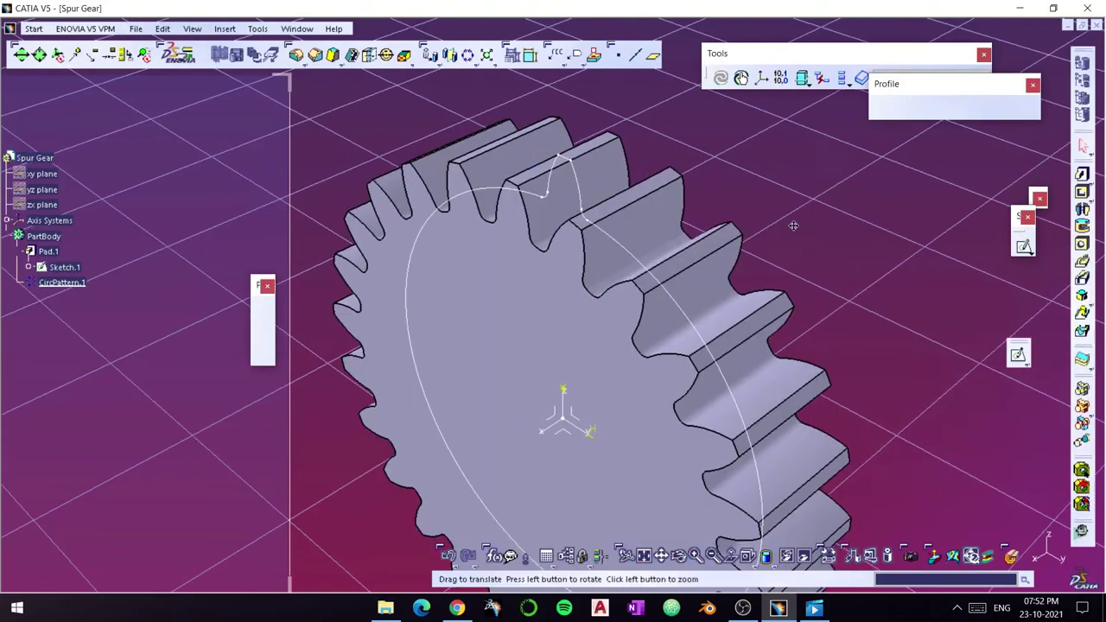
- Hide the original tooth sketch Sketch.1 and select the gear's front face
right_click(60, 267)
left_click(96, 307)
right_click(61, 283)
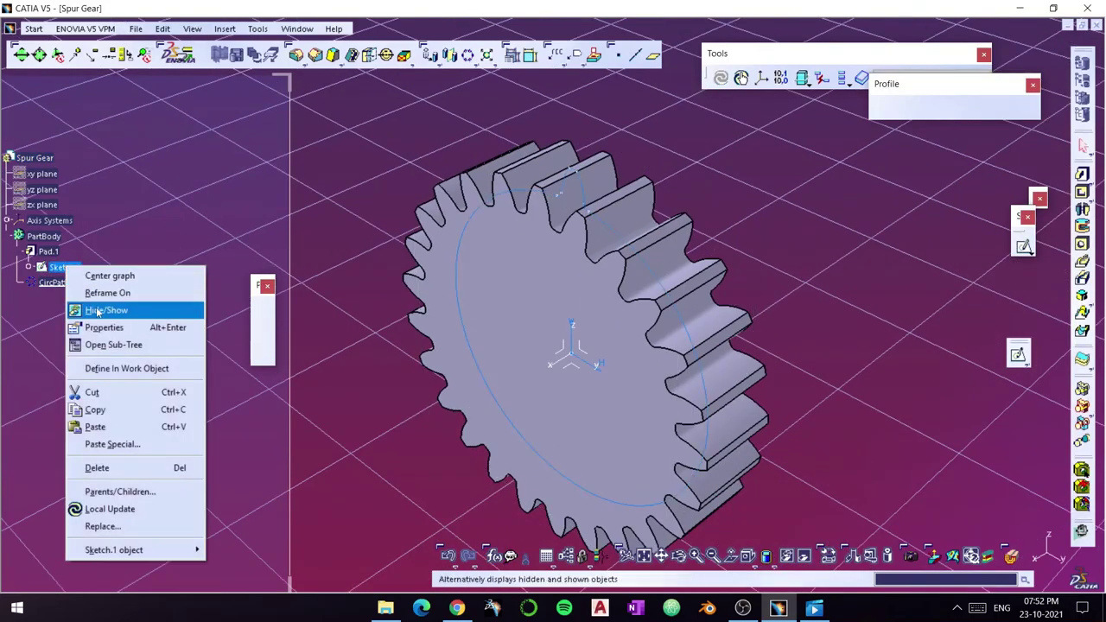
middle_click_drag(476, 267, 496, 172)
left_click(496, 172)
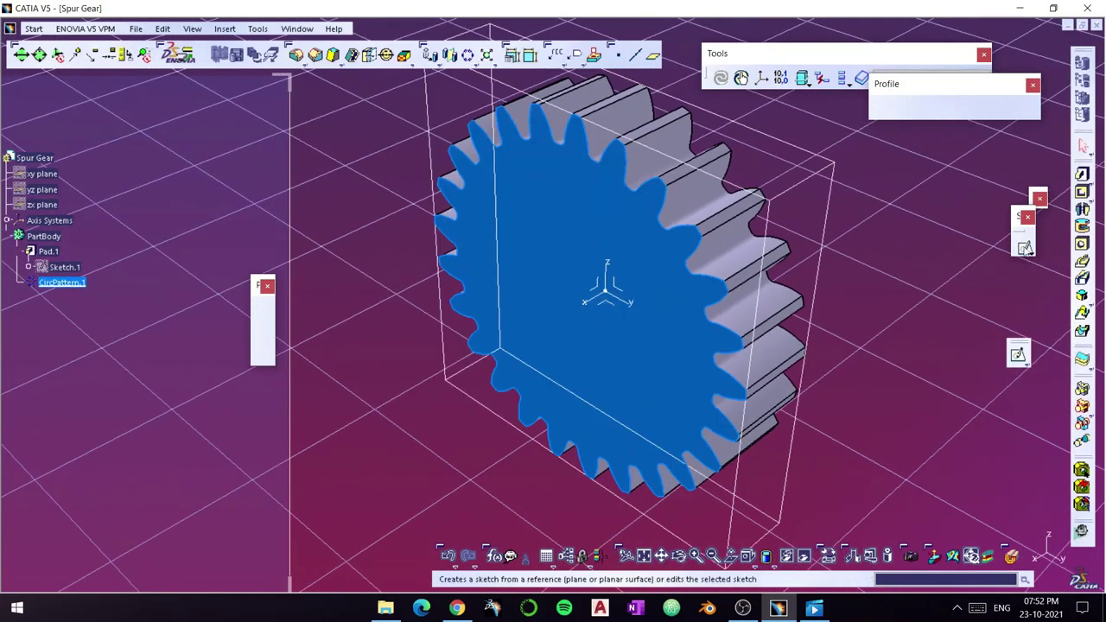
- Sketch a circle centred on the origin of the gear face with radius 40
left_click(1023, 246)
left_click(916, 180)
left_click(582, 294)
left_click(663, 233)
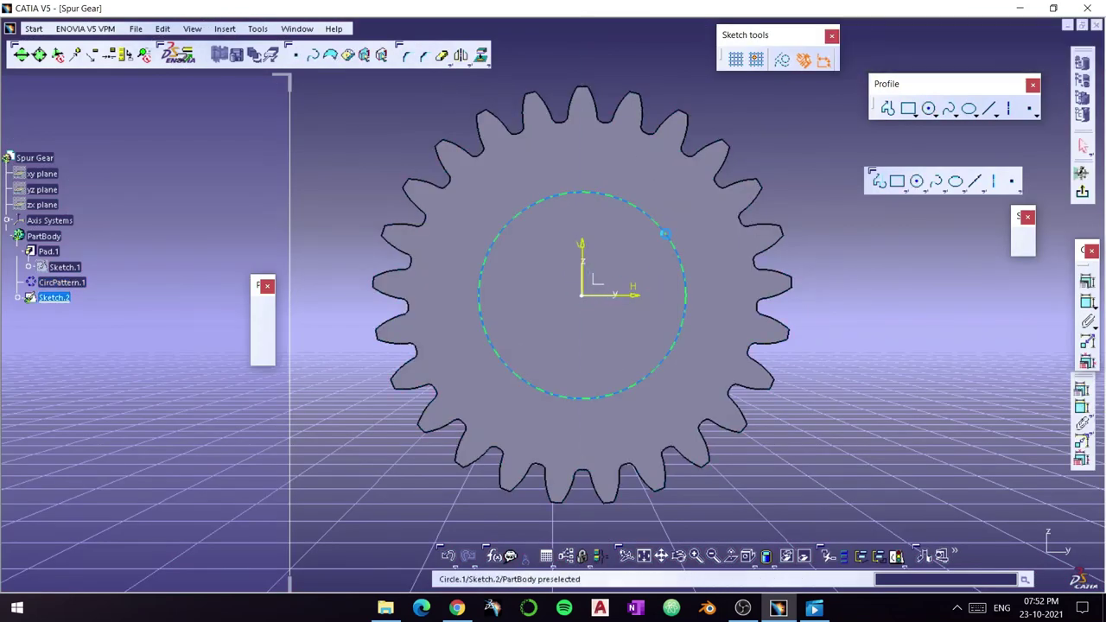
left_click(1086, 302)
double_click(793, 182)
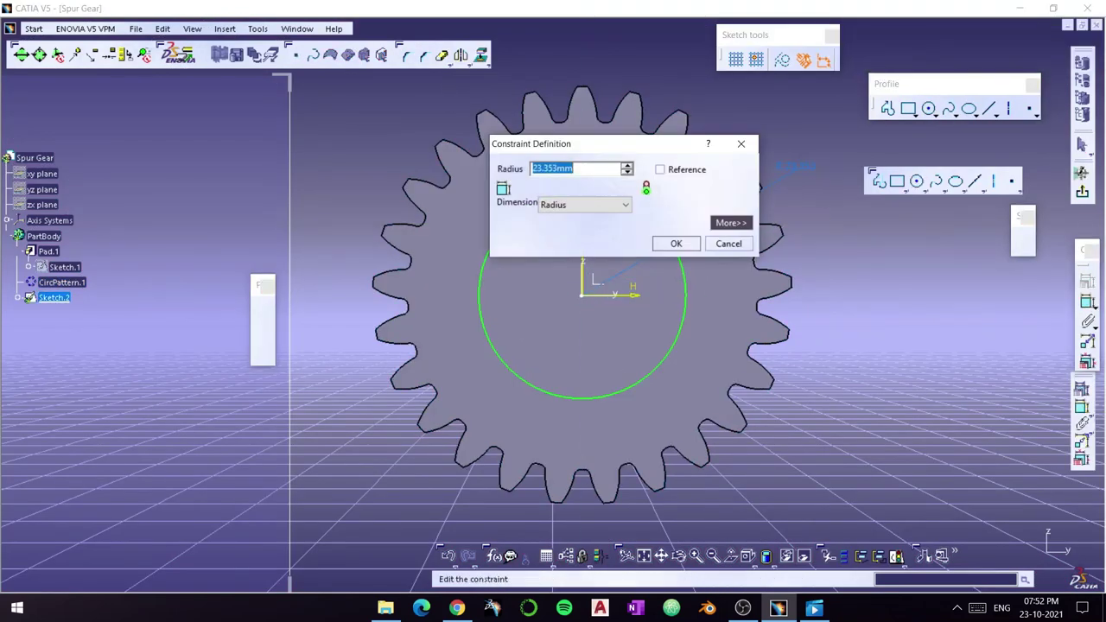
type("40")
key("Return")
- Pocket the bore sketch Up to last to cut through the gear
left_click(1083, 195)
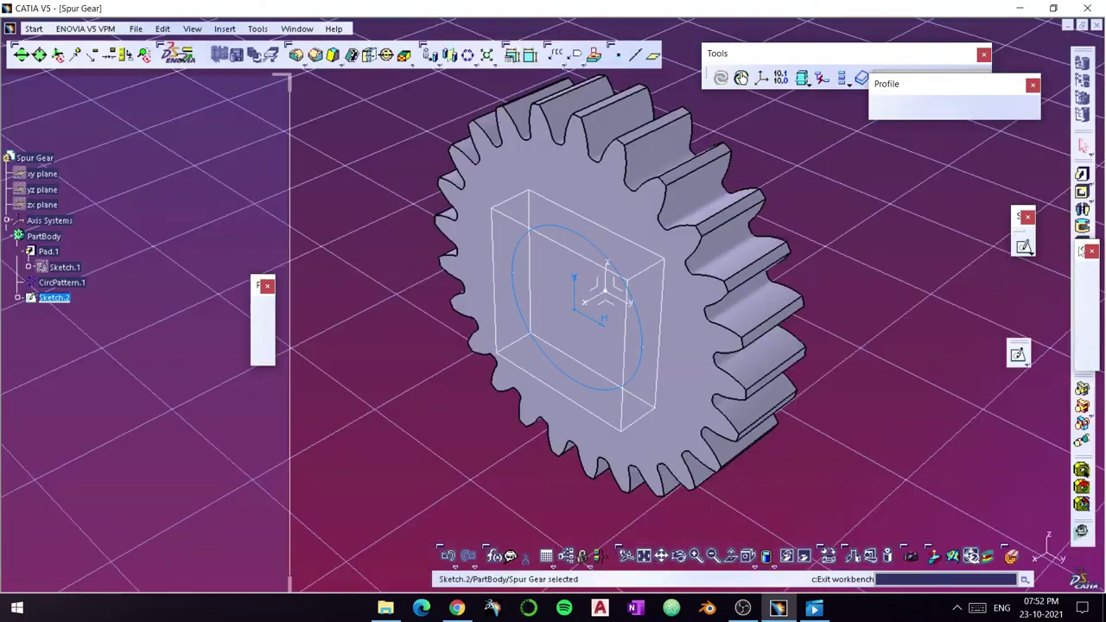
left_click(1083, 174)
left_click(1003, 246)
left_click(972, 280)
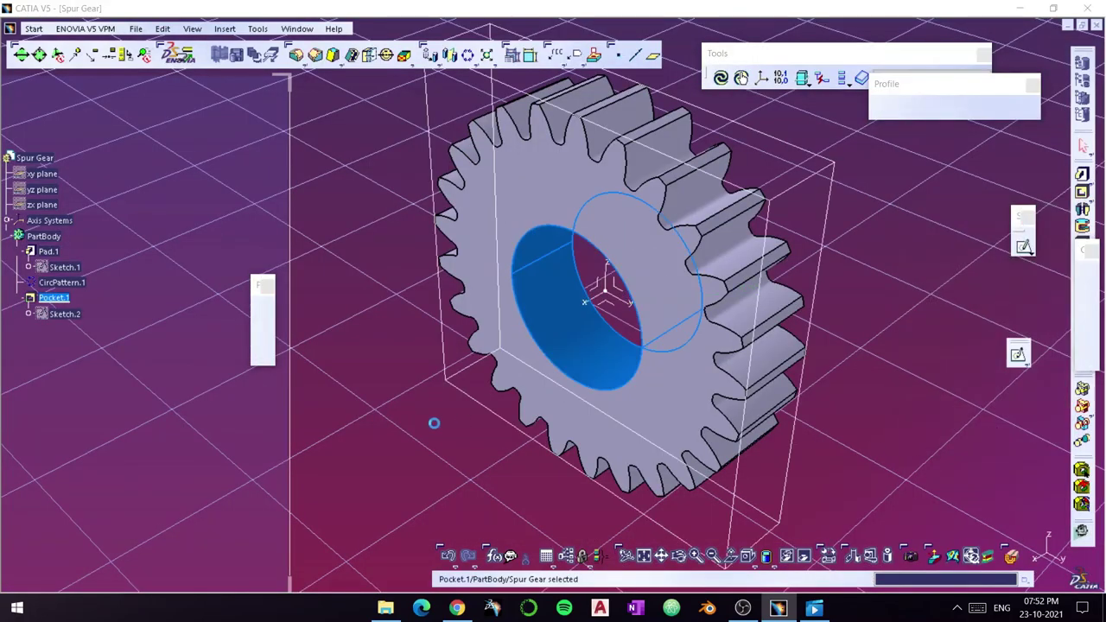
left_click(929, 435)
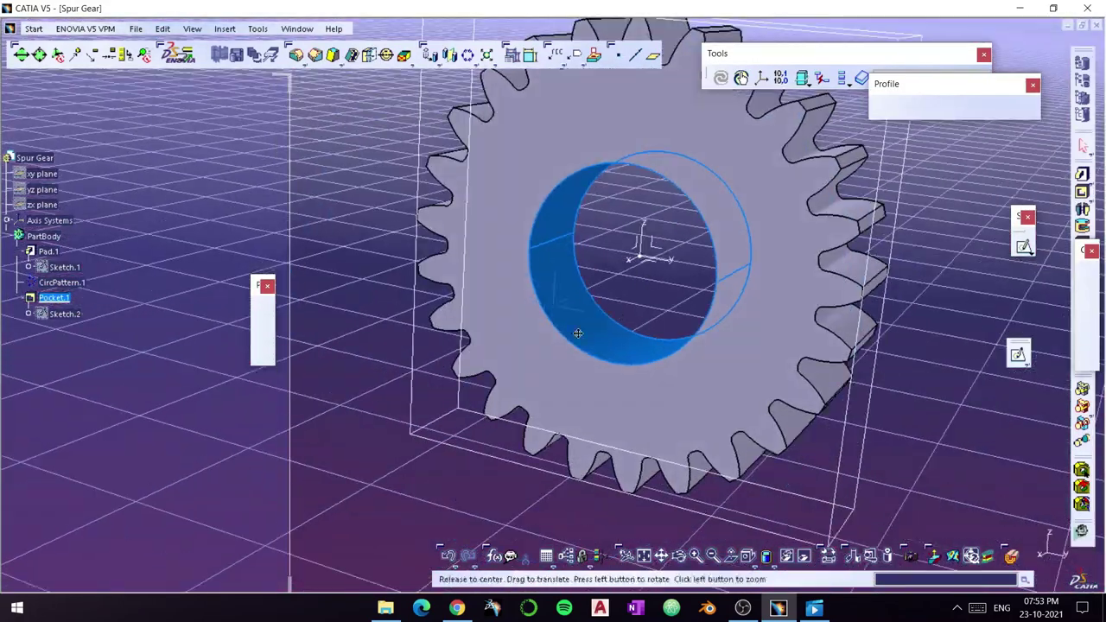